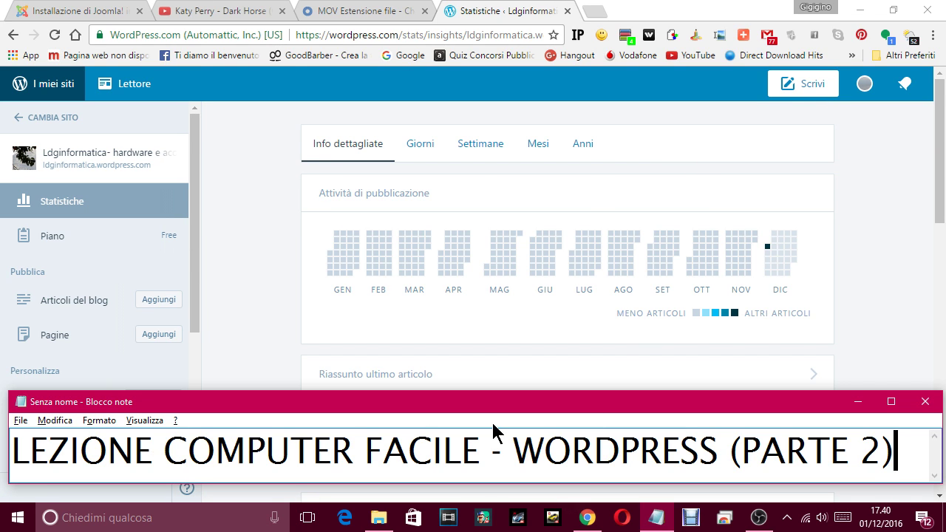
Step: Replace the Notepad title text with "QUINDI ABBIMO FATTO IL LOGIN, E SONO ENTRATO"
key(ctrl+a)
key(BackSpace)
text(QUIND)
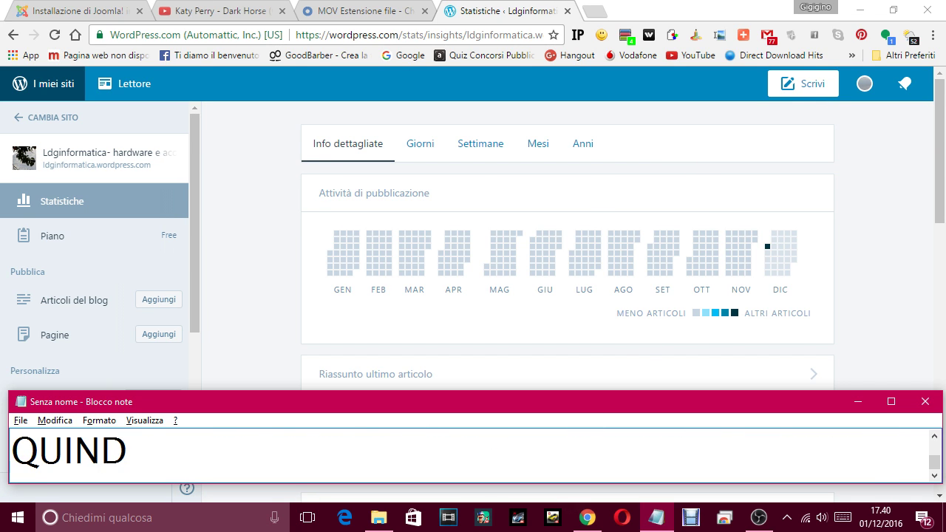
text(I A)
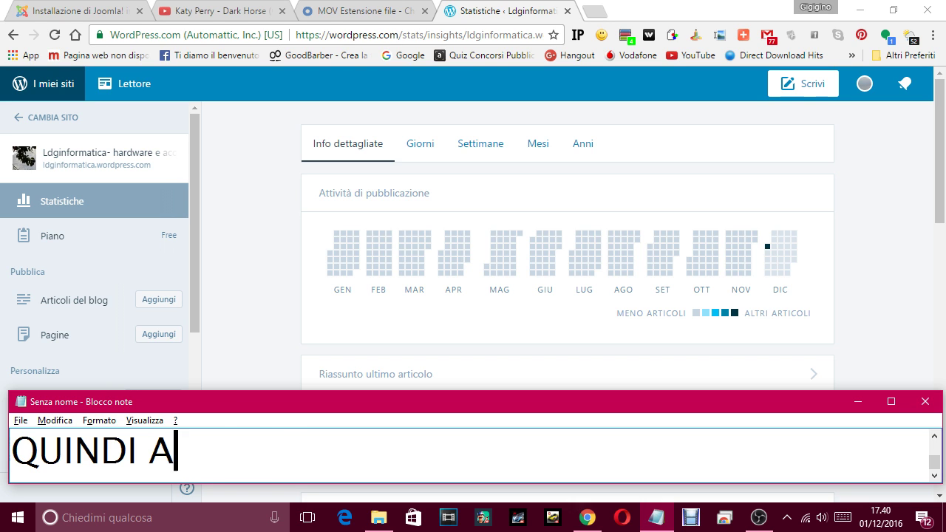
text(BBIMO FATTO )
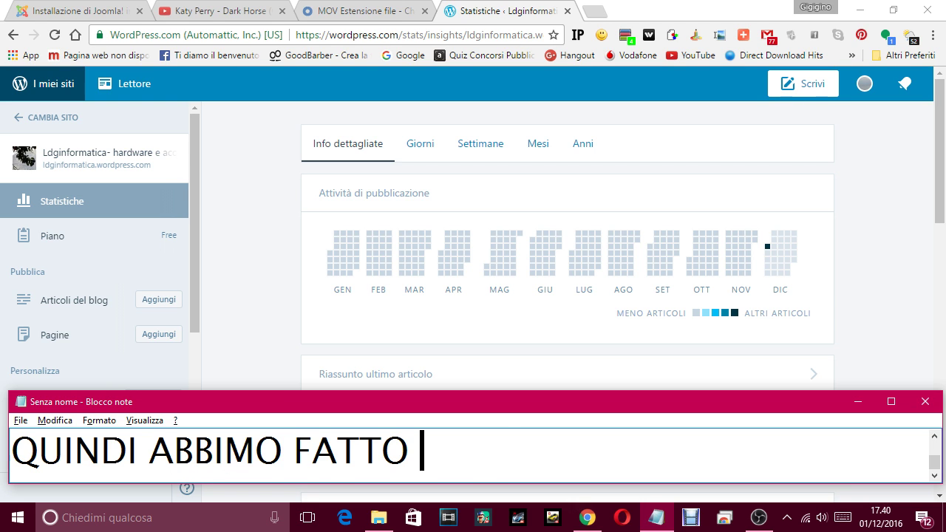
text(IL LOGIN, E SONO ENTRATO)
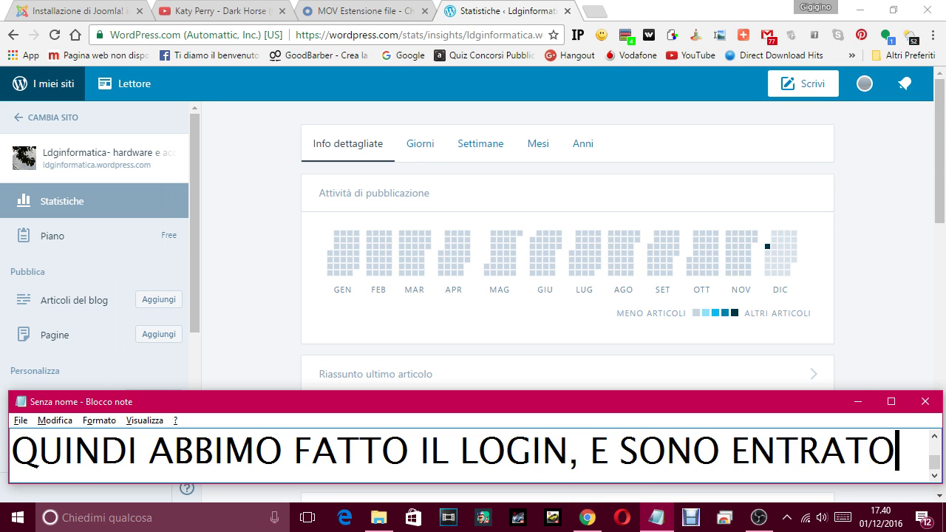
Step: Write "NEL MIO ACCOUNT WORDPRESS" as the note's following words
key(ctrl+a)
text(NEL )
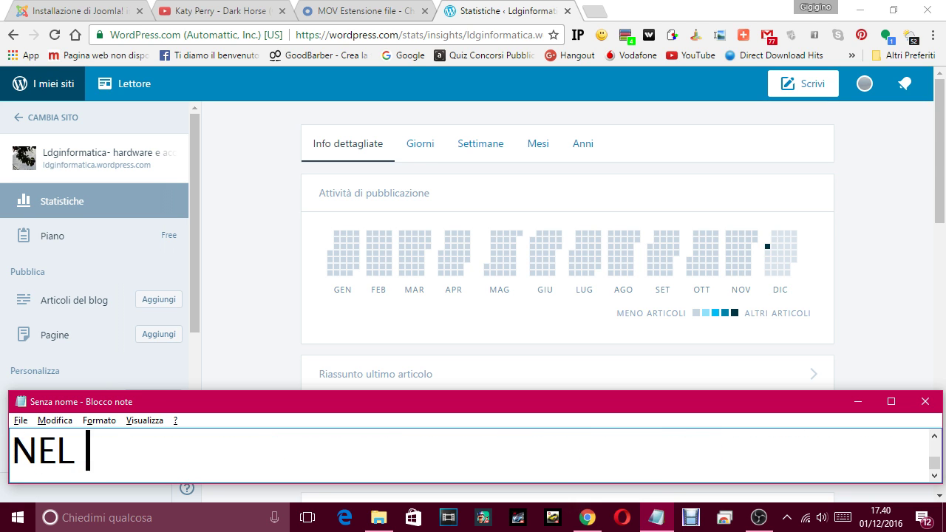
text(MIO ACCOUNT )
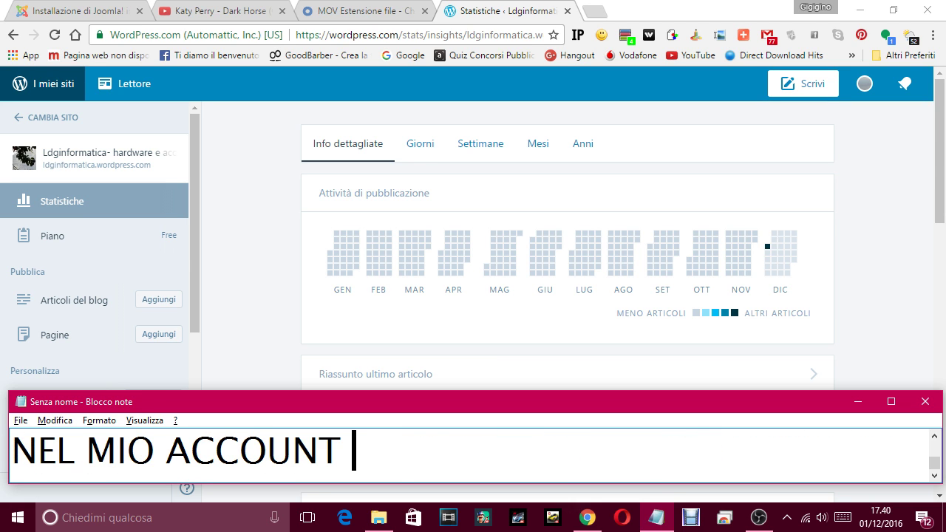
text(WORDPRESS)
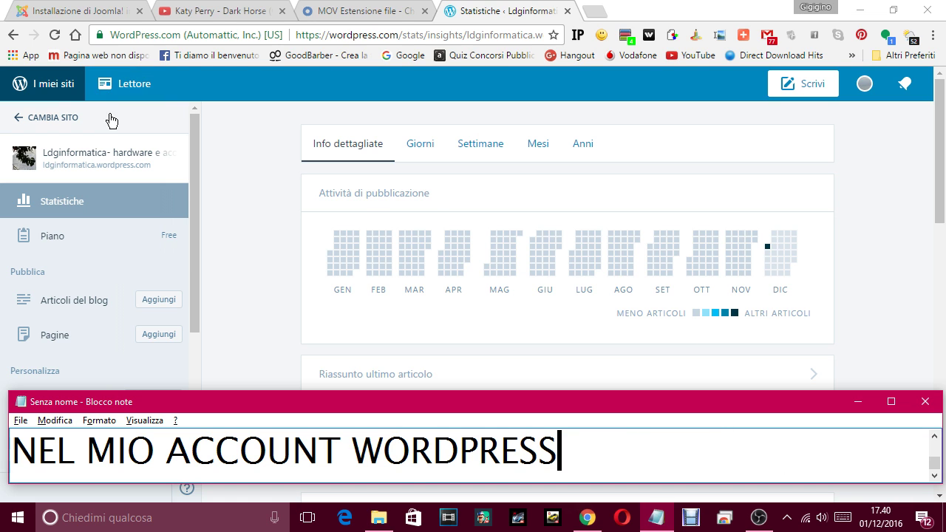
Step: Show the WordPress my-sites page, return to the Notepad note and add ", E DA QUESTA SCHERMATA"
click(41, 84)
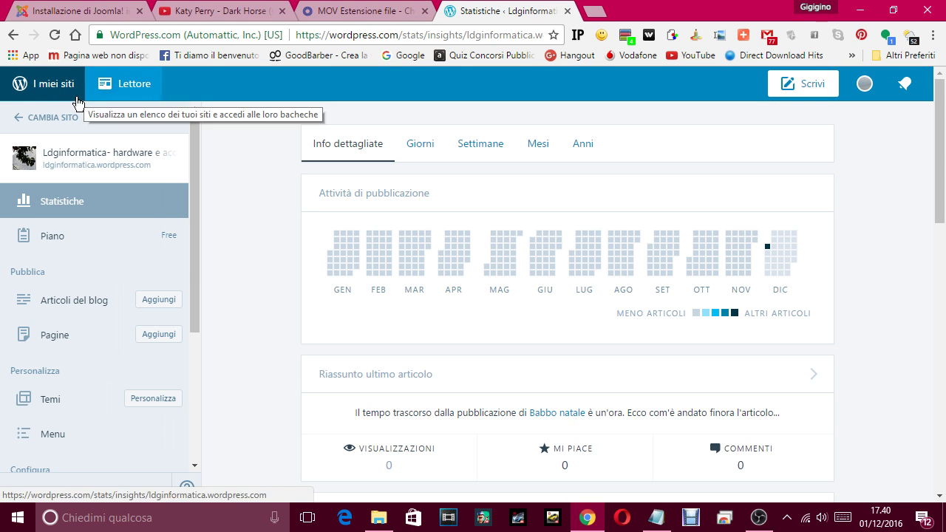
click(655, 517)
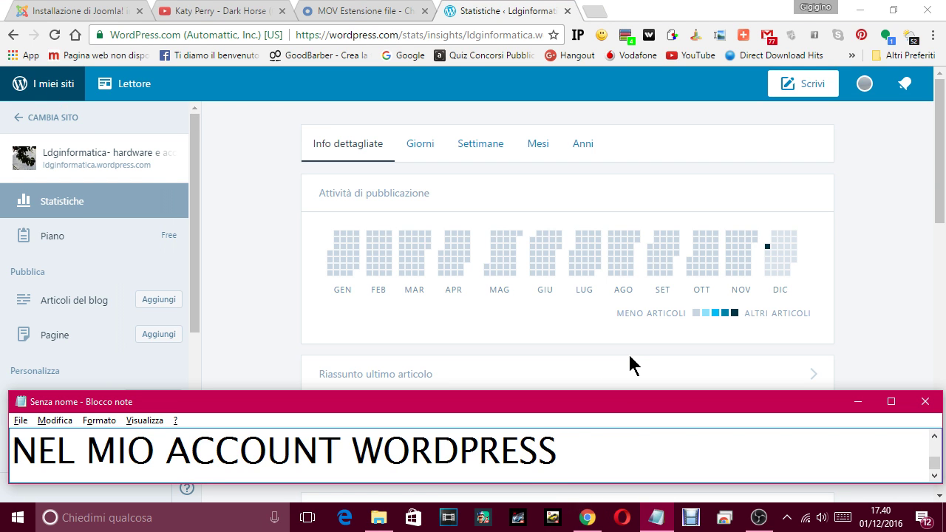
text(, E DA)
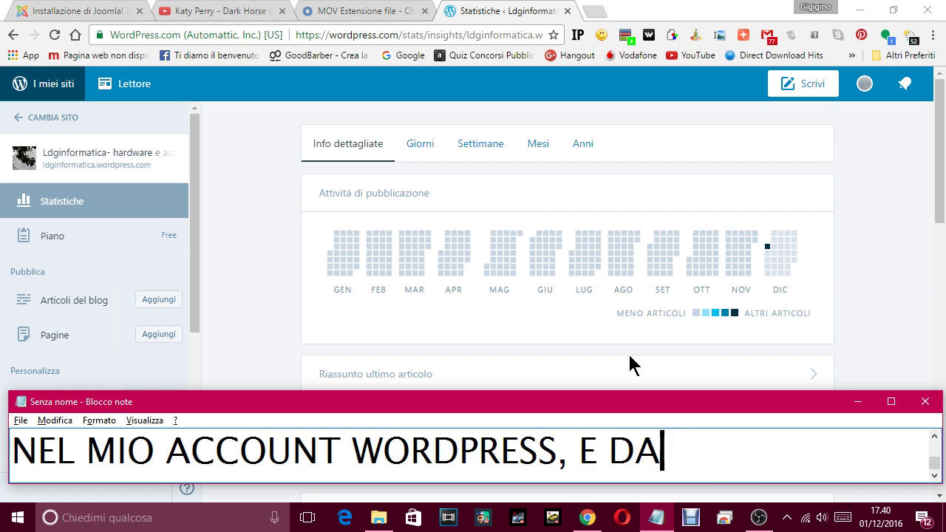
text( QUESTA ST)
key(BackSpace)
text(CHERMATA)
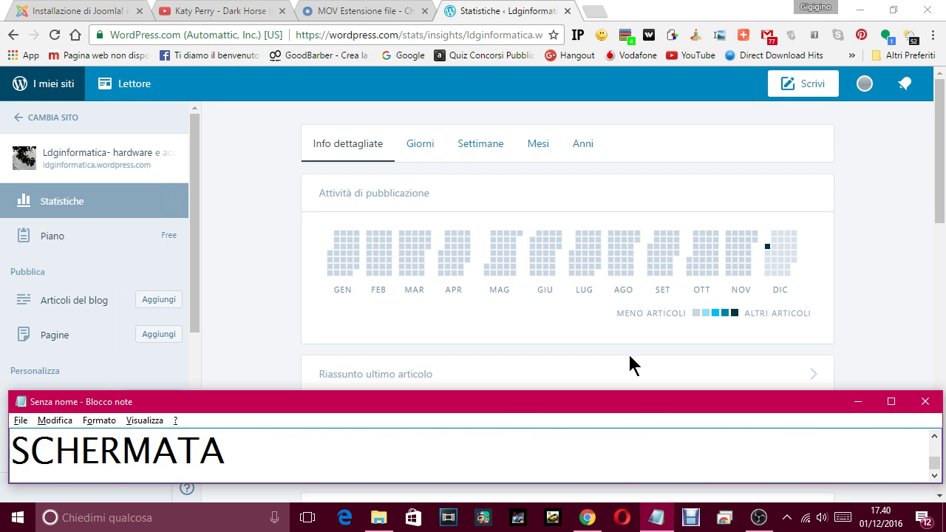
Step: Continue the note with "VEDO LE INFO DETTAGLIATE DI QUELLI CHE GIA CREATO NEL MIO ACCOUNT."
text( VEDO )
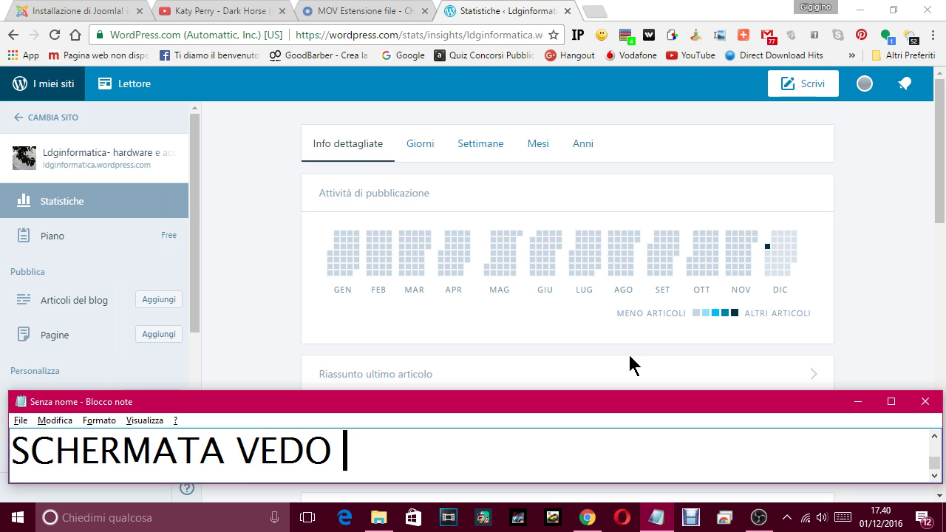
text(LE INFO D)
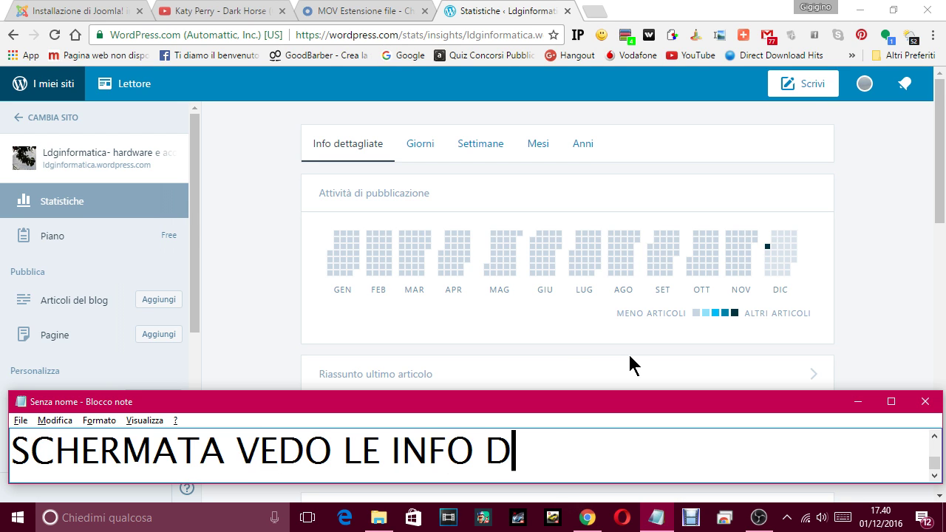
text(ETTAGLIATE )
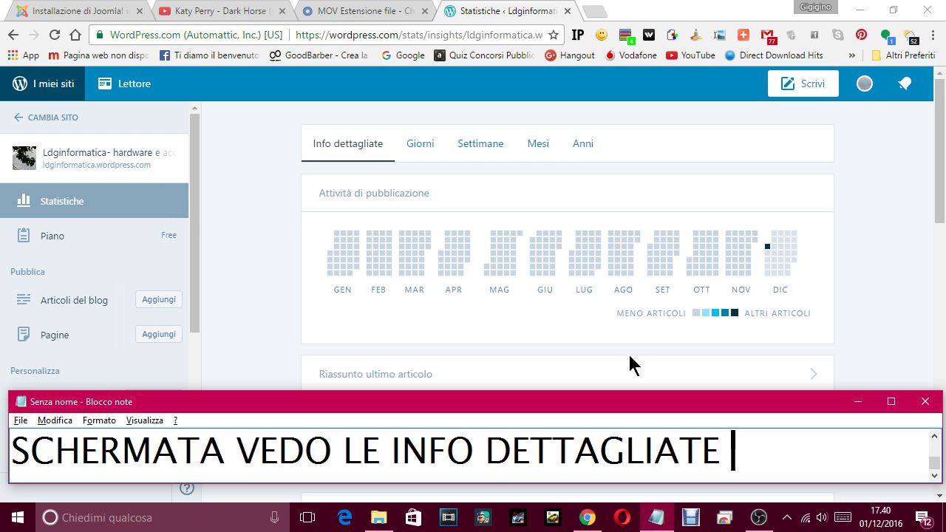
text(DI QUELLI CHE )
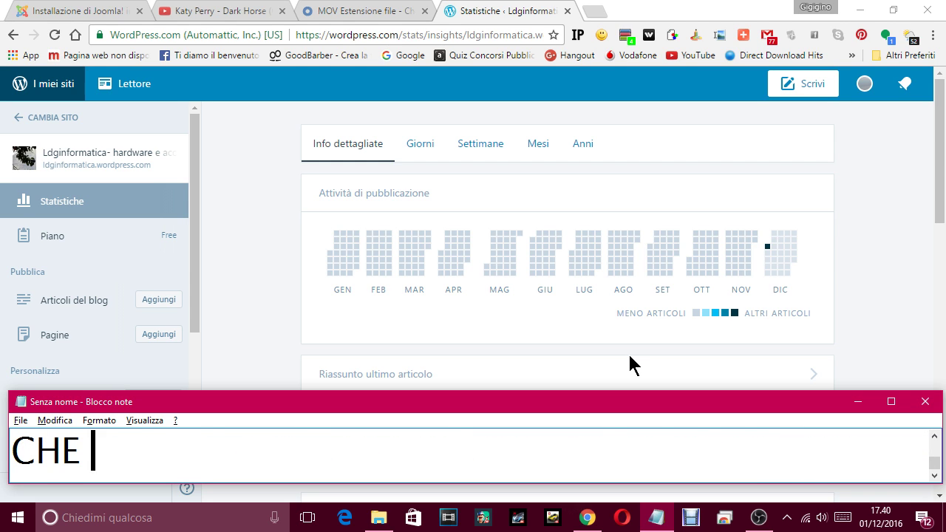
text(GIA CREATO NEL )
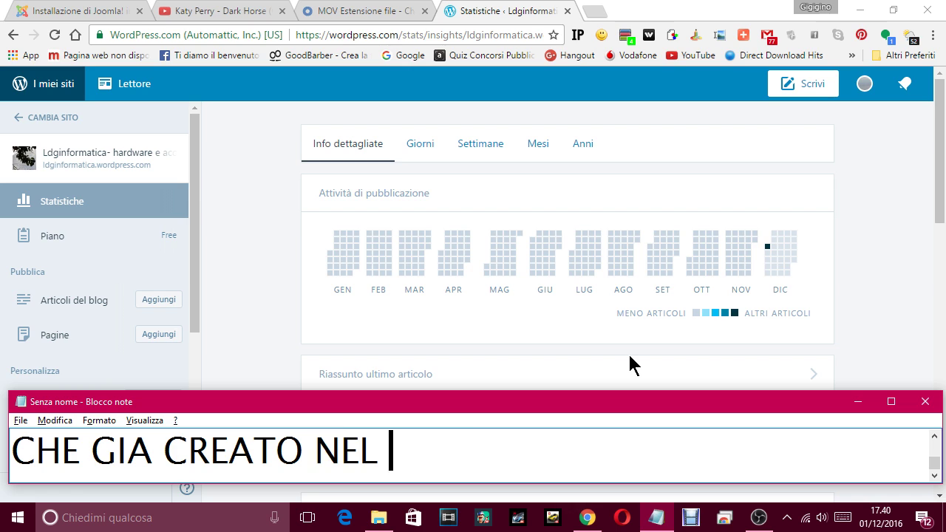
text(MIO ACCOU)
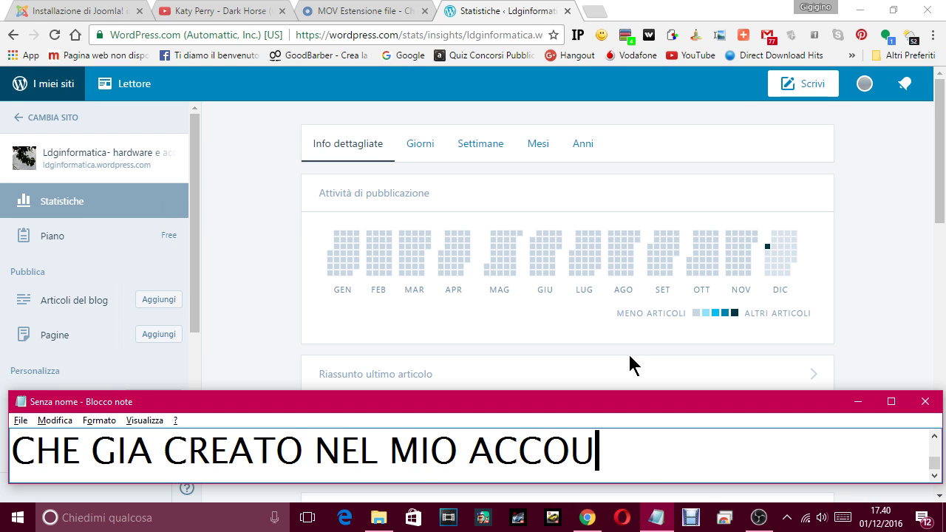
text(NT.)
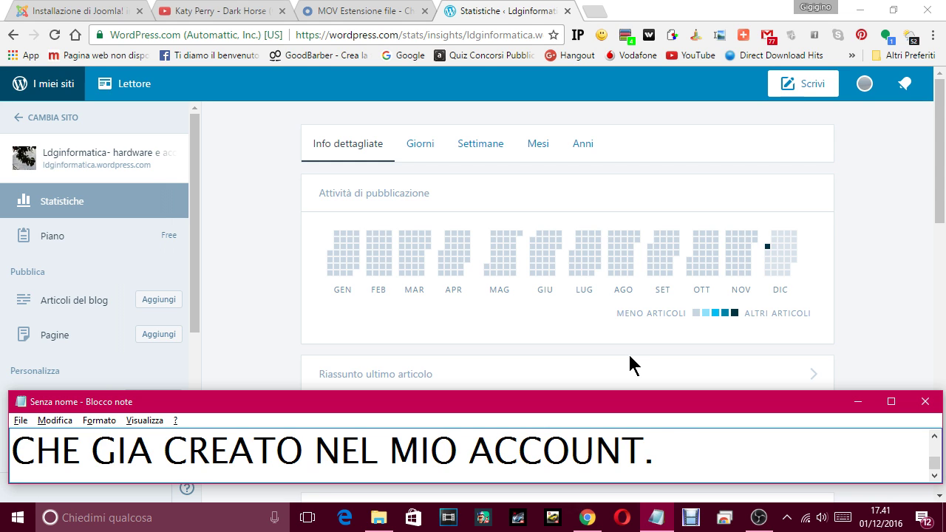
Step: Add "SE VOGLIO SCRIVERE UN ARTICOLO, VAI SU SCRIVI" to the note and open WordPress's site list for writing an article
text(SE V)
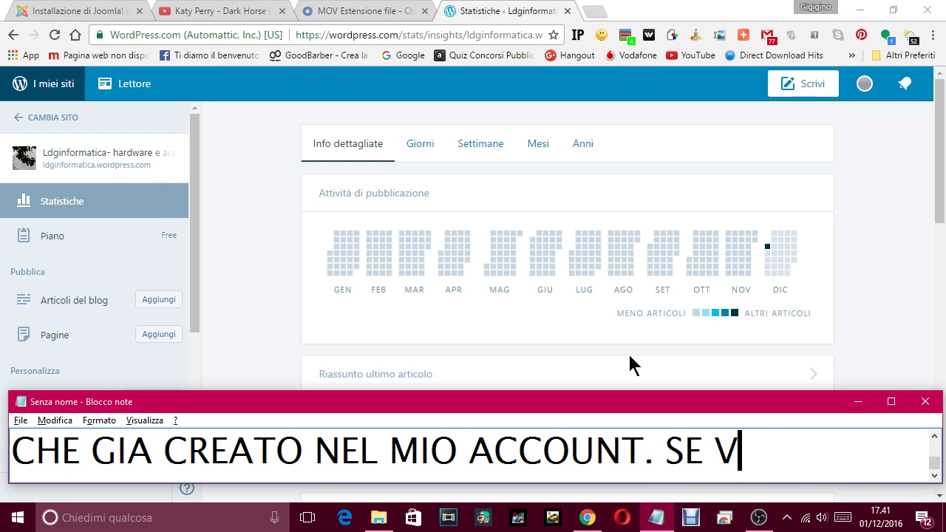
text(OGLIO SCRIV)
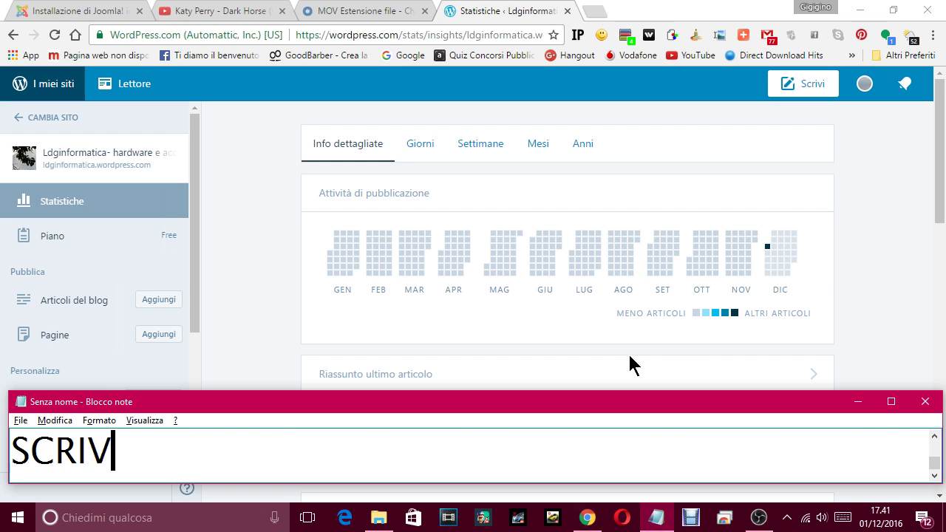
text(ERE UN ARTICO)
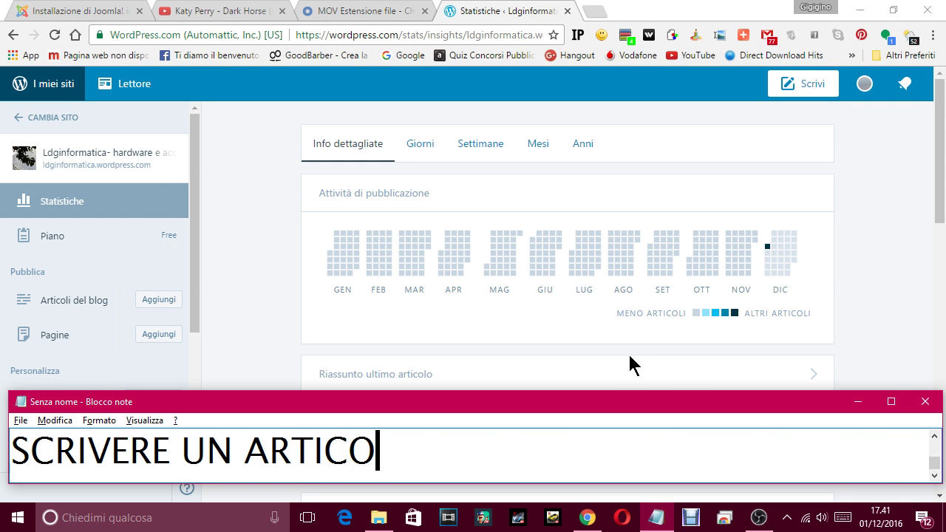
text(LO)
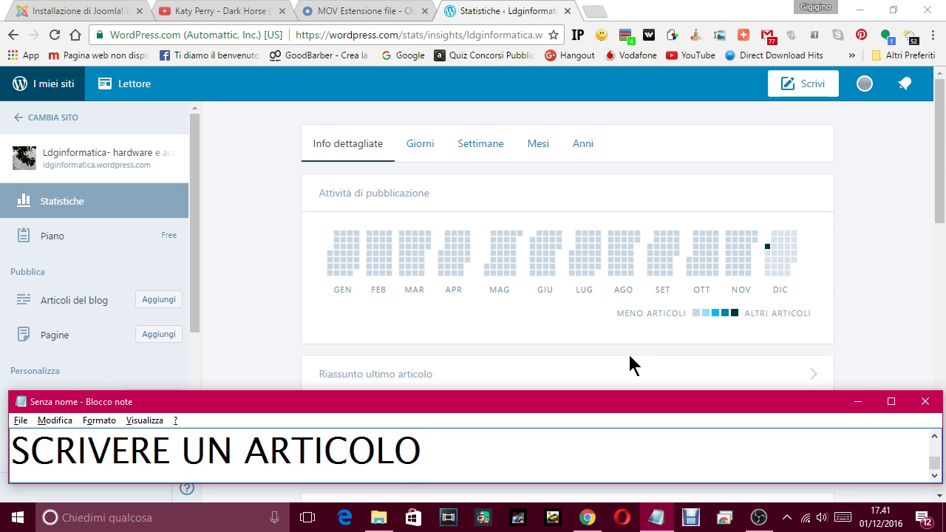
text(, VAI SU SCRIVI)
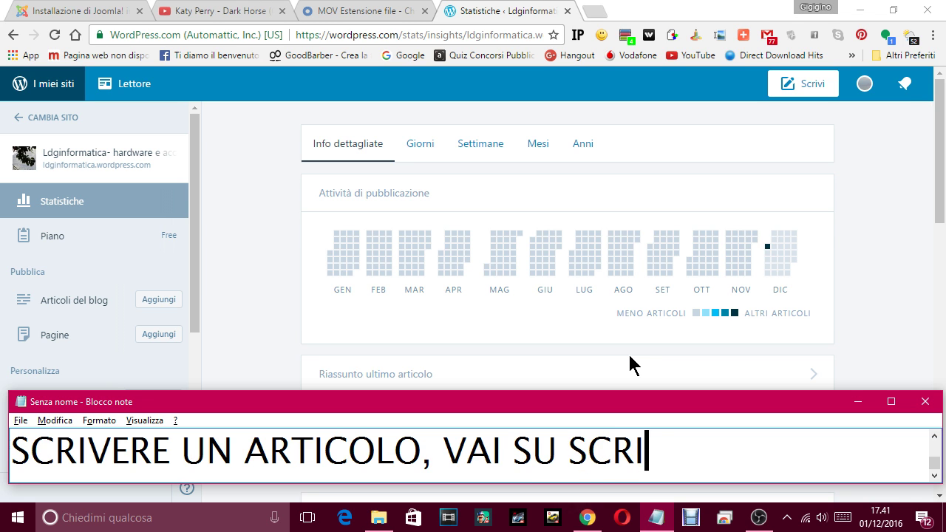
click(808, 87)
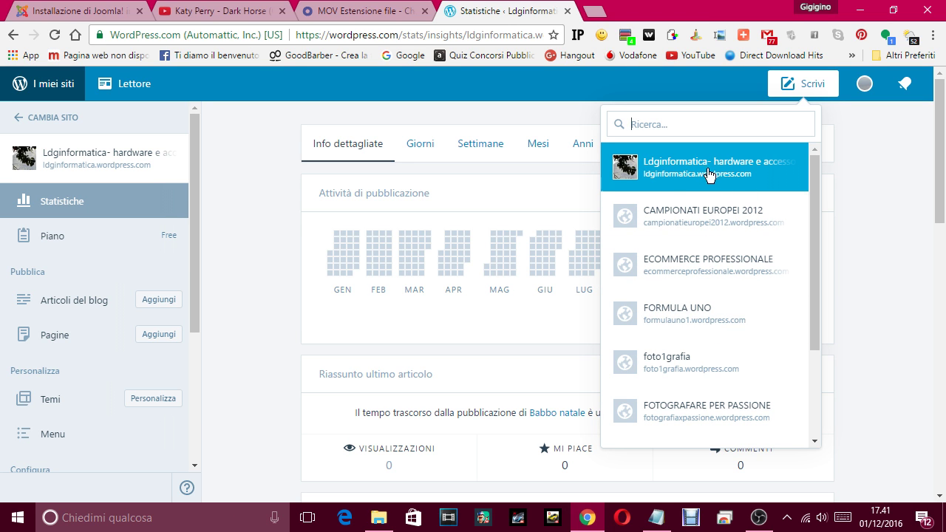
Step: Return to the Notepad note and extend the sentence after "VAI SU SCRIVI" with ", E COME VEDI MI"
click(665, 520)
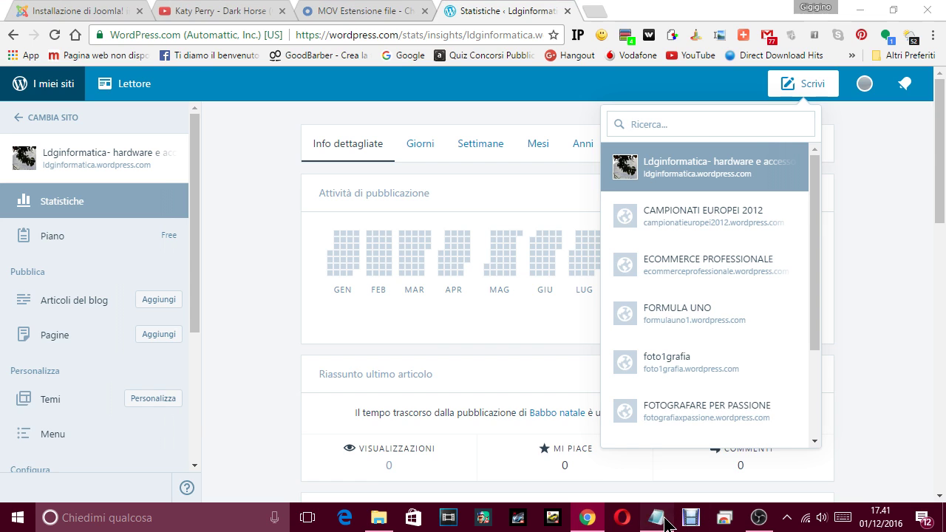
text(, VAI SU SCRIVI,)
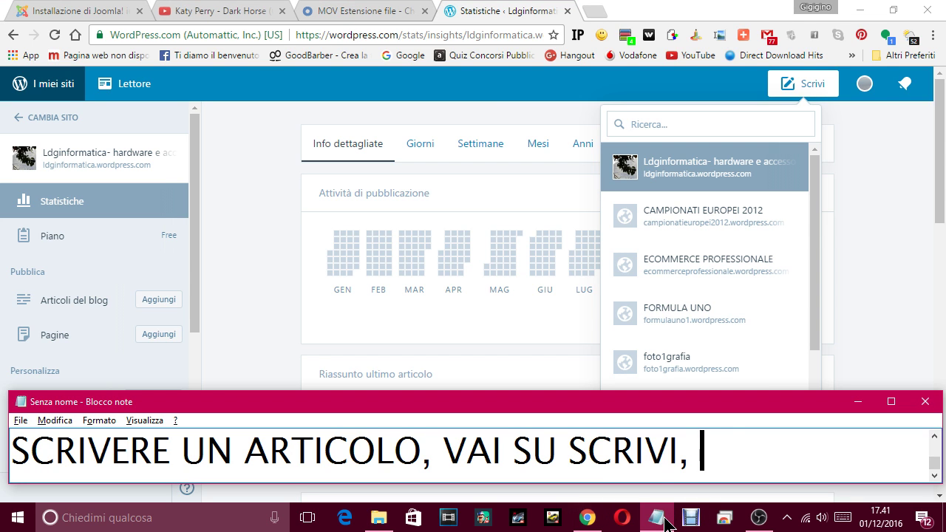
text(E COM EV)
key(BackSpace)
key(BackSpace)
key(BackSpace)
text(E)
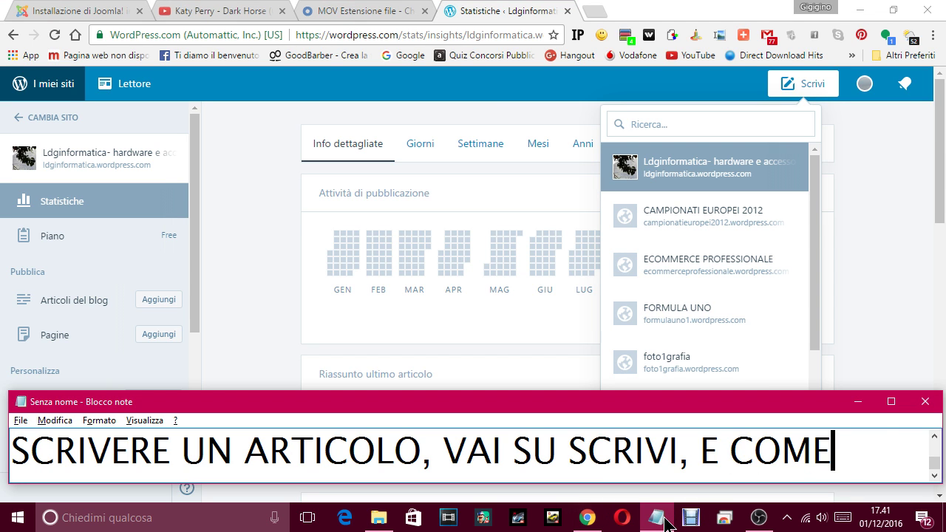
text( VEDI MI )
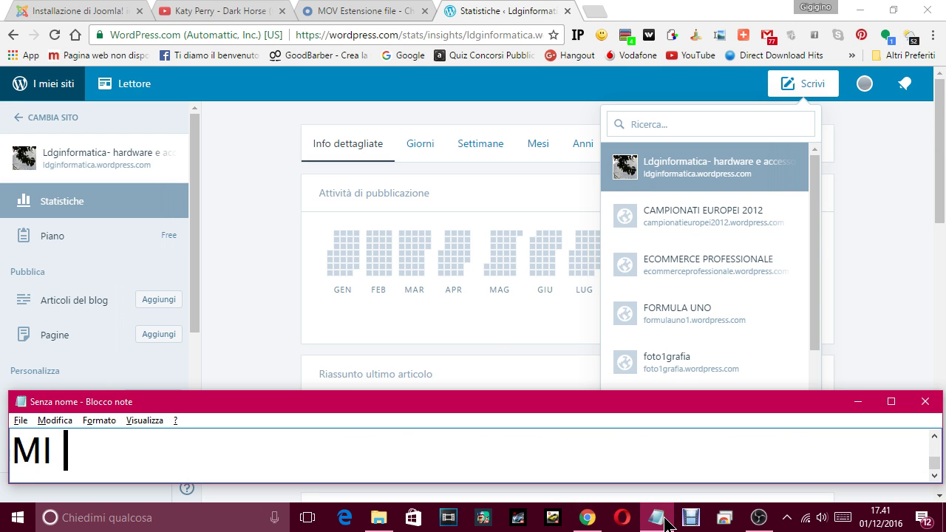
Step: Continue the Notepad sentence after "MI" with "ESCONO LE VARIE PAGINE CHE HO CREATO,"
text(ESCONO I VA)
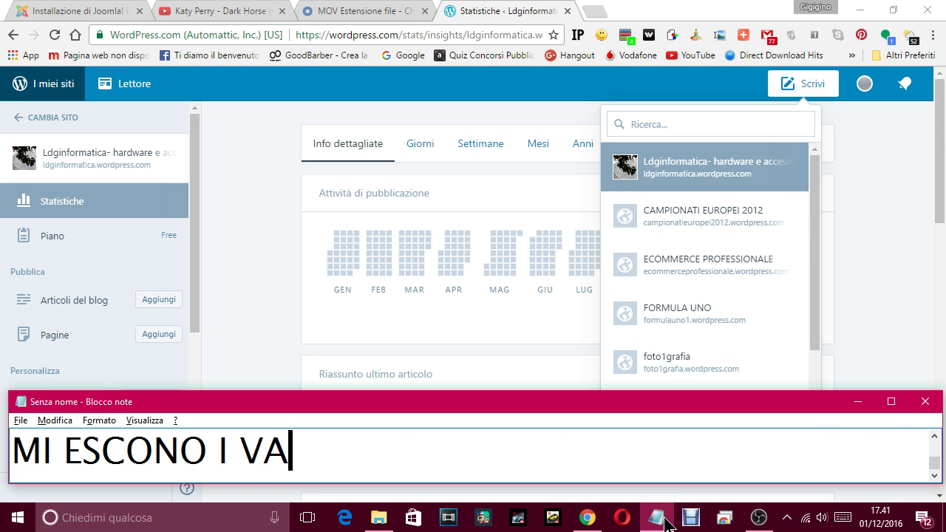
text(RI)
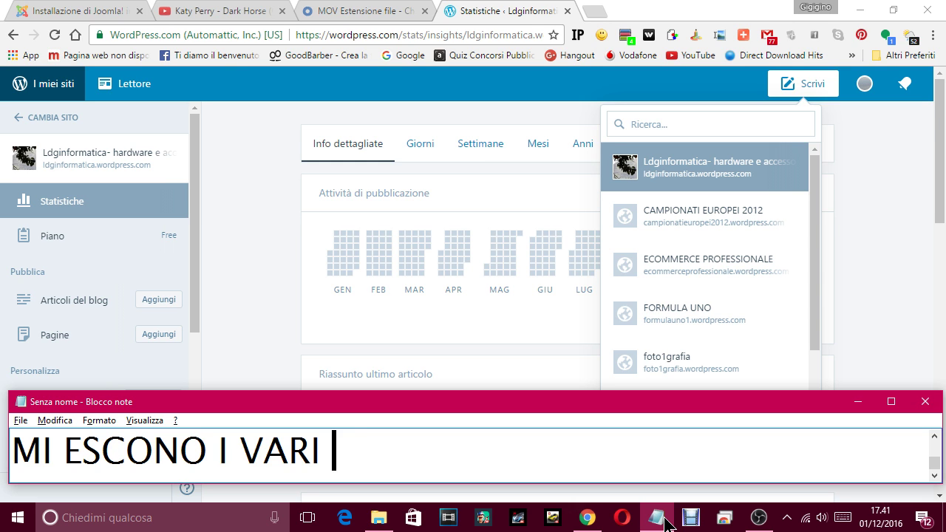
key(BackSpace)
key(BackSpace)
key(BackSpace)
key(BackSpace)
key(BackSpace)
key(BackSpace)
key(BackSpace)
key(BackSpace)
key(BackSpace)
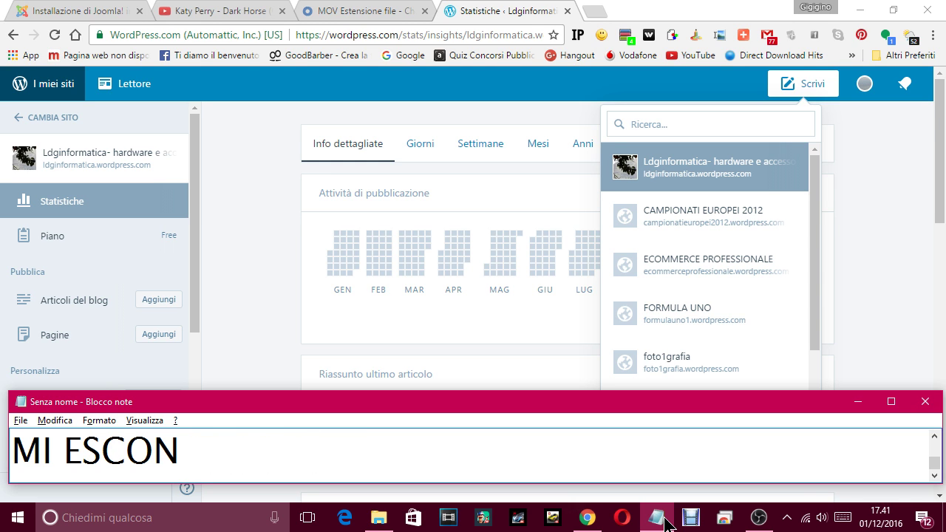
text(O LE VAR)
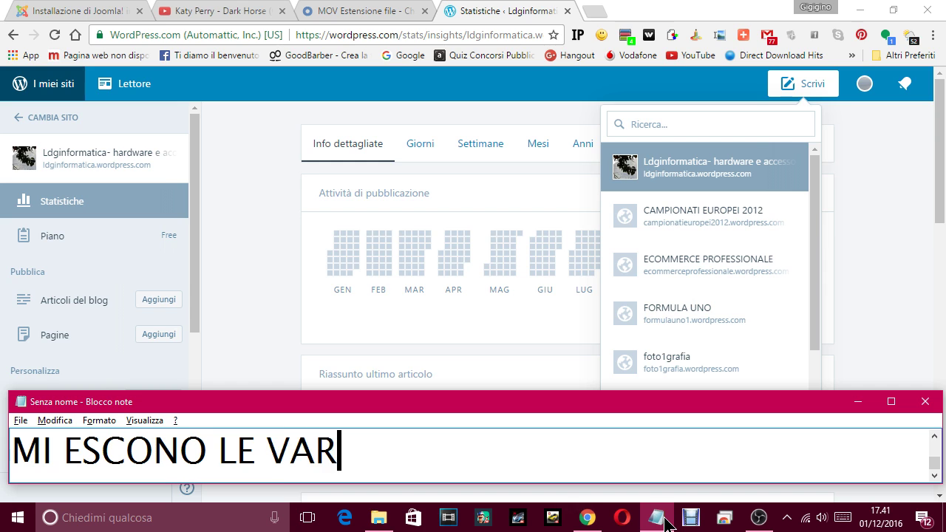
text(I3E PA)
key(BackSpace)
key(BackSpace)
key(BackSpace)
key(BackSpace)
key(BackSpace)
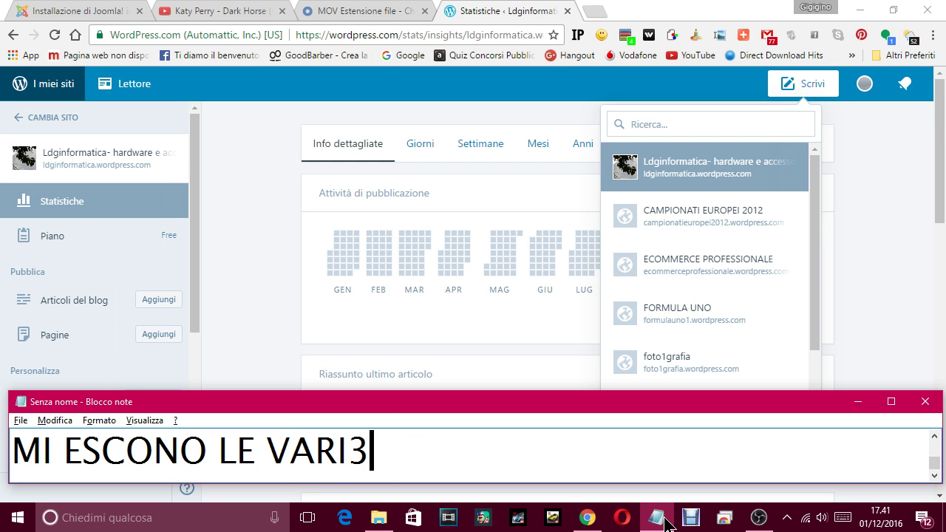
text(E PAGINE CHEH)
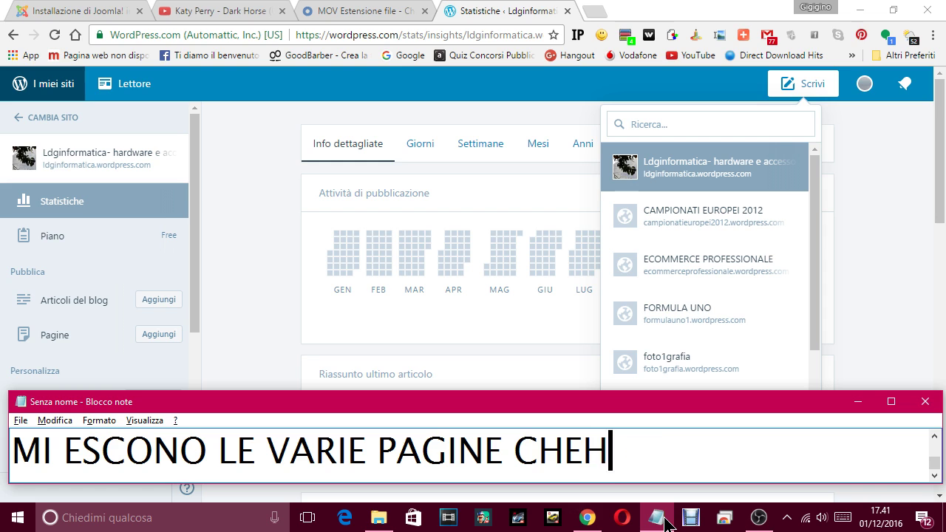
key(BackSpace)
text(HO C)
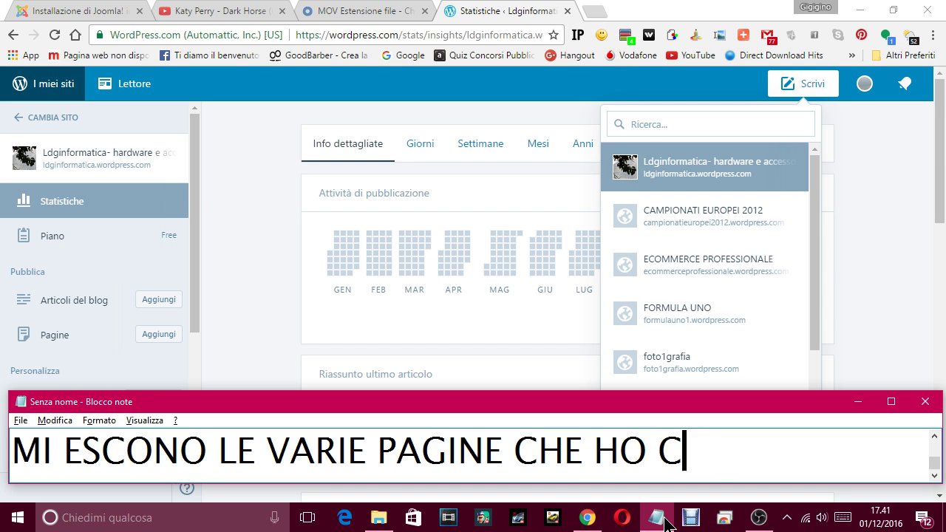
text(REATO, )
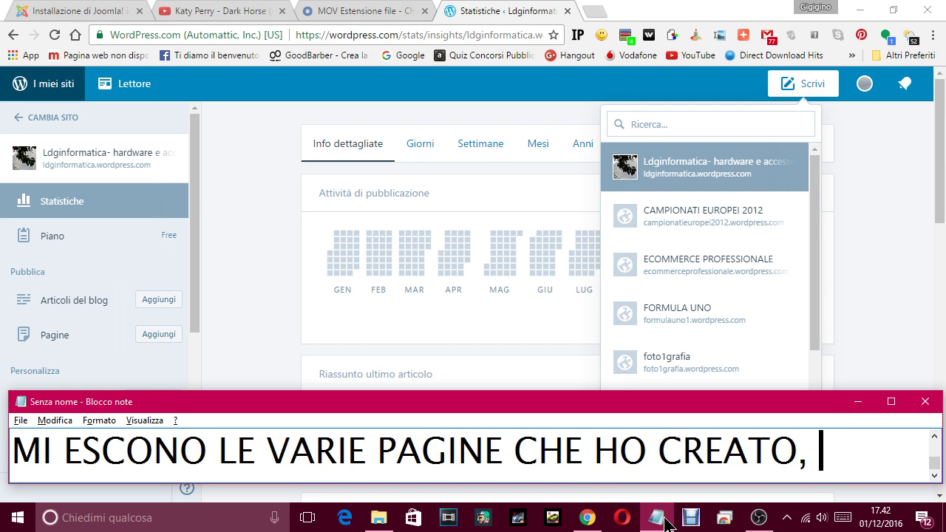
Step: Add "E MI CHIEDE IN QUALE VOGLIO SCRIVERE UN NUOVO POST," to the note
text(E MI CHIEDE)
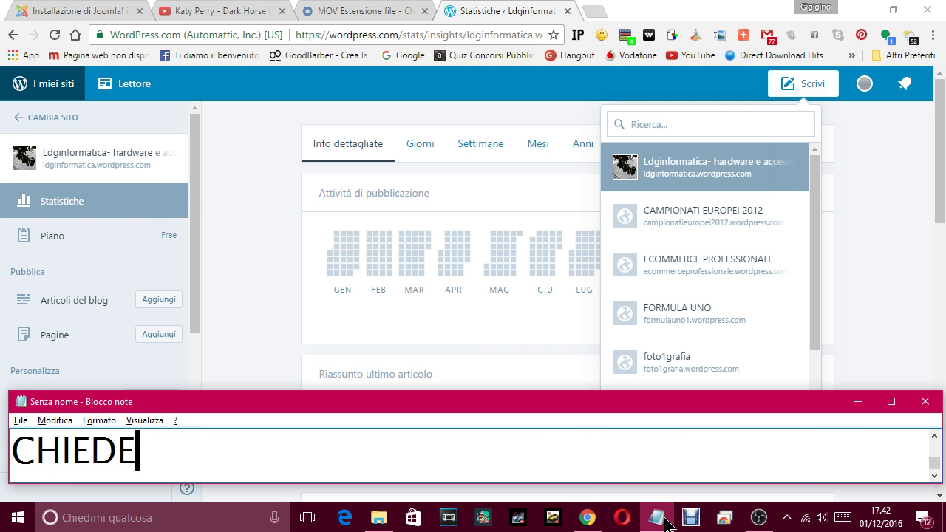
text( IN QUEL)
key(BackSpace)
key(BackSpace)
text(ALE)
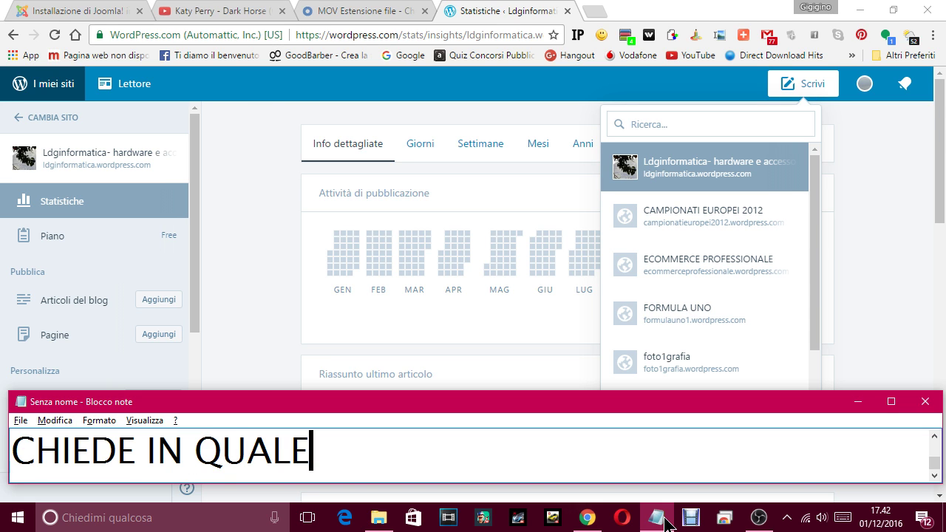
text( VOGLIO SCRIV)
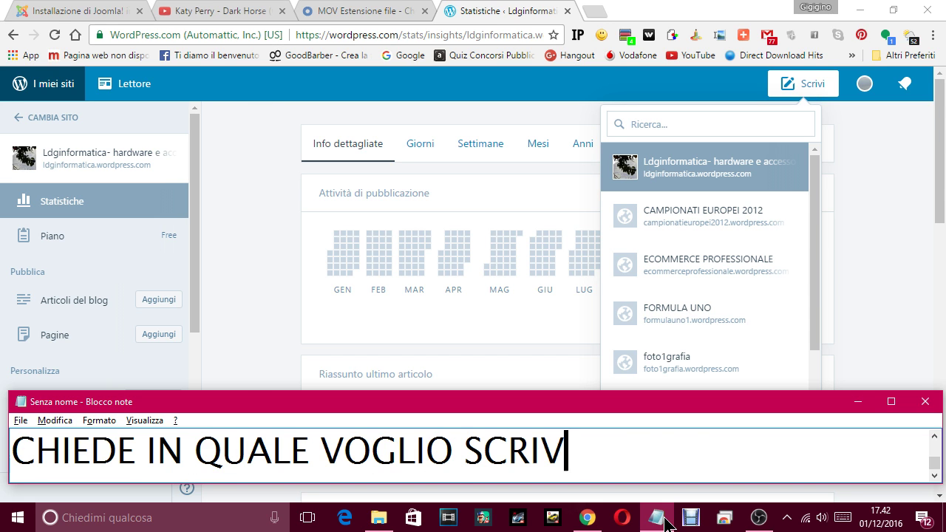
text(ERE UN NUOVOP)
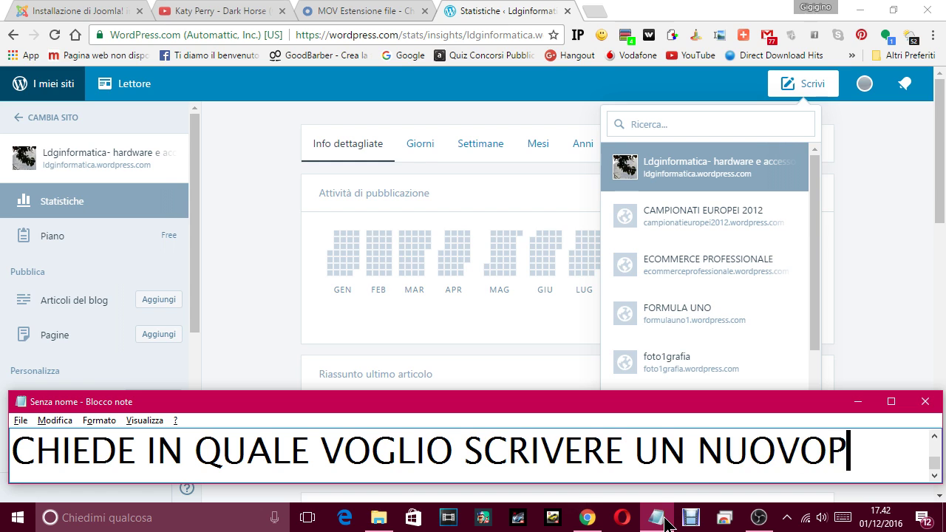
key(BackSpace)
text(POST)
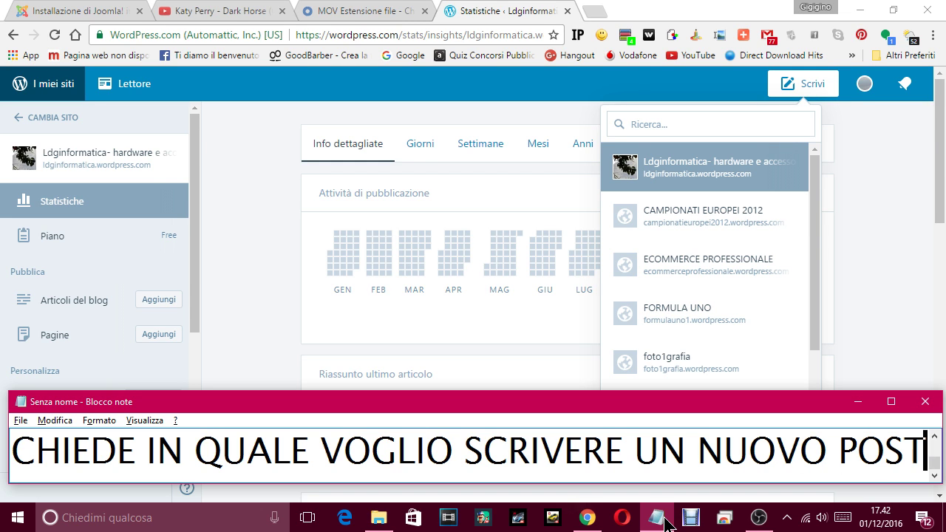
text(,)
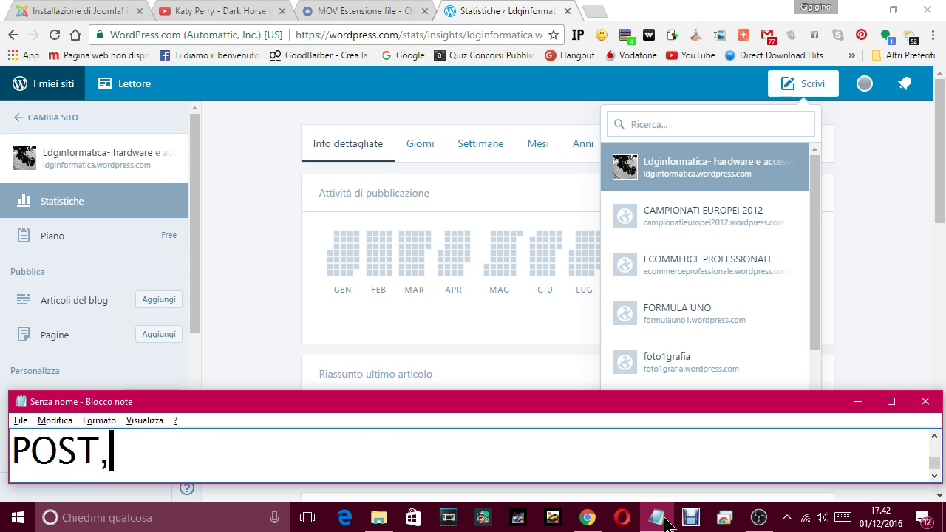
Step: Name the chosen site in the note by adding "FACCIAMO LDGINFORMATICA"
text( FACCIAM)
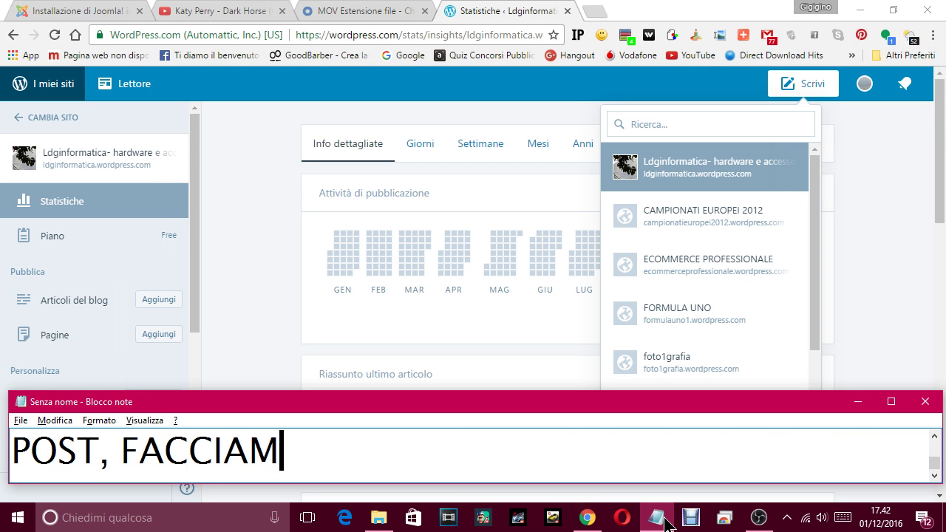
text(O  LG)
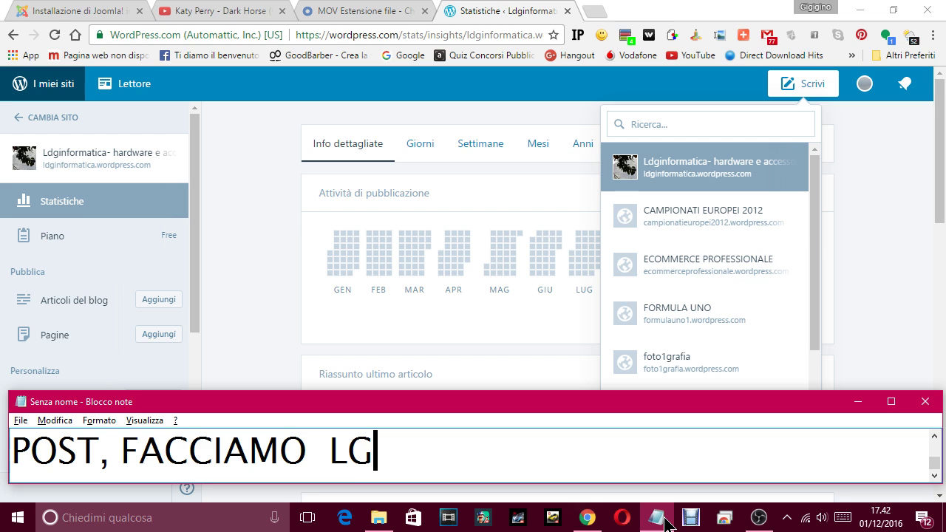
key(BackSpace)
text(DGIN)
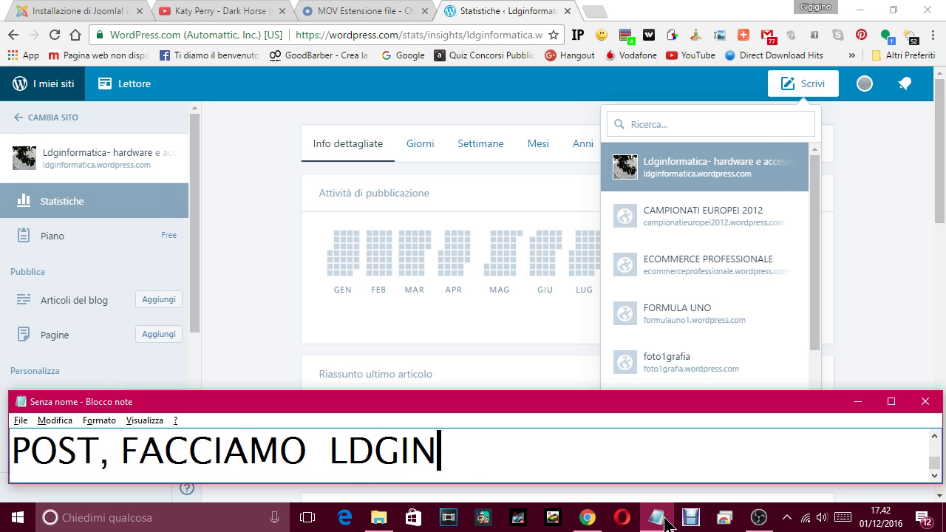
text(FORMATICA)
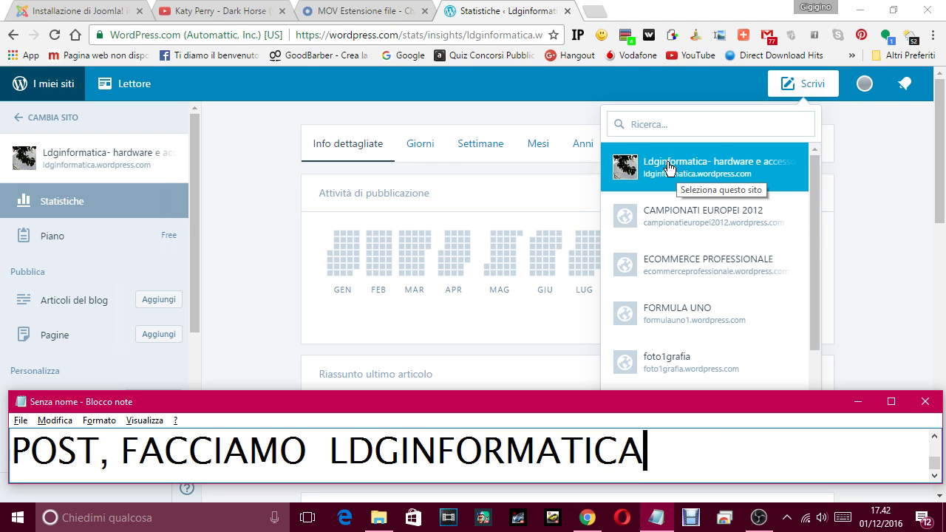
Step: Switch to WordPress and start a new article on the Ldginformatica site
click(806, 80)
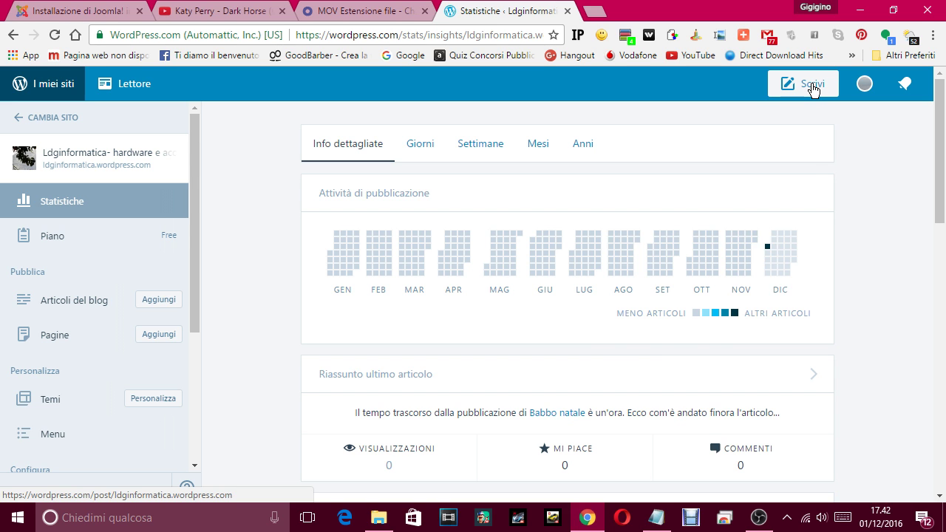
mouse_move(813, 87)
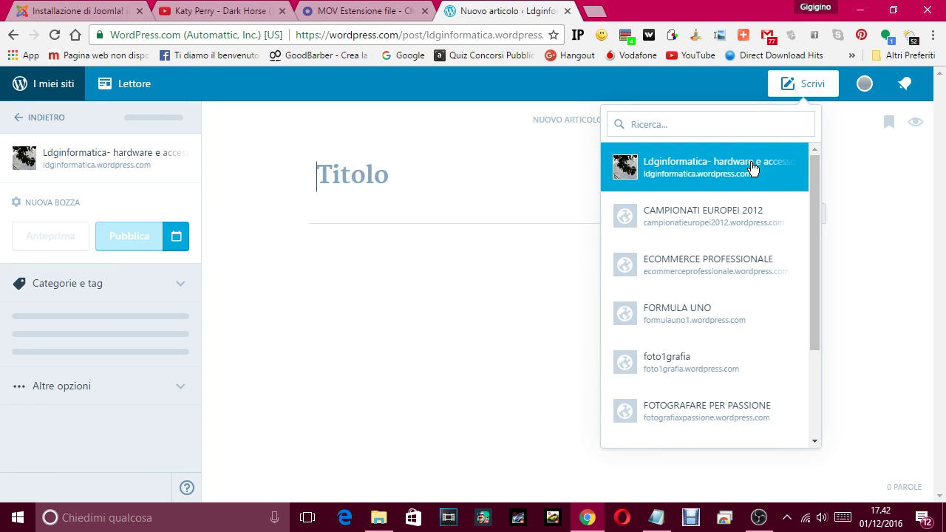
click(752, 168)
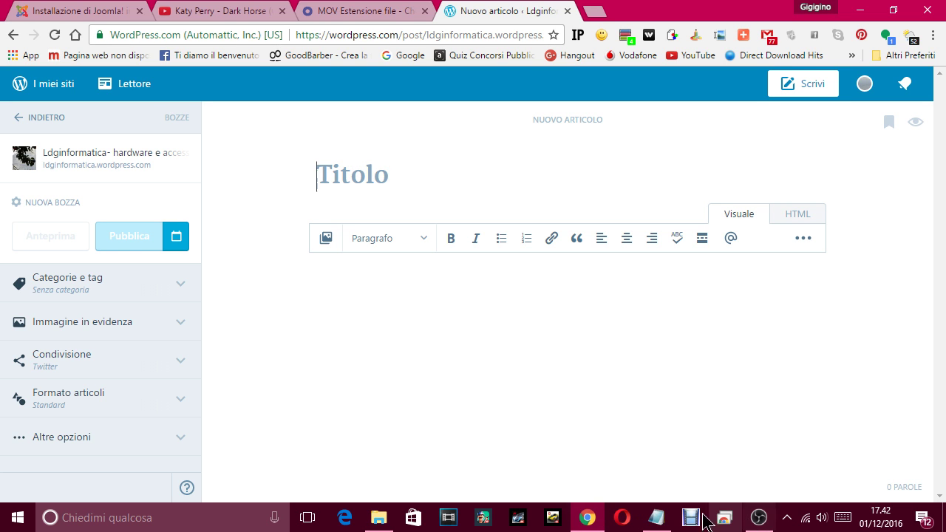
Step: Return to the Notepad note and add ", QUINDI CI HO CLICCATO SOPRA," after "LDGINFORMATICA"
click(657, 519)
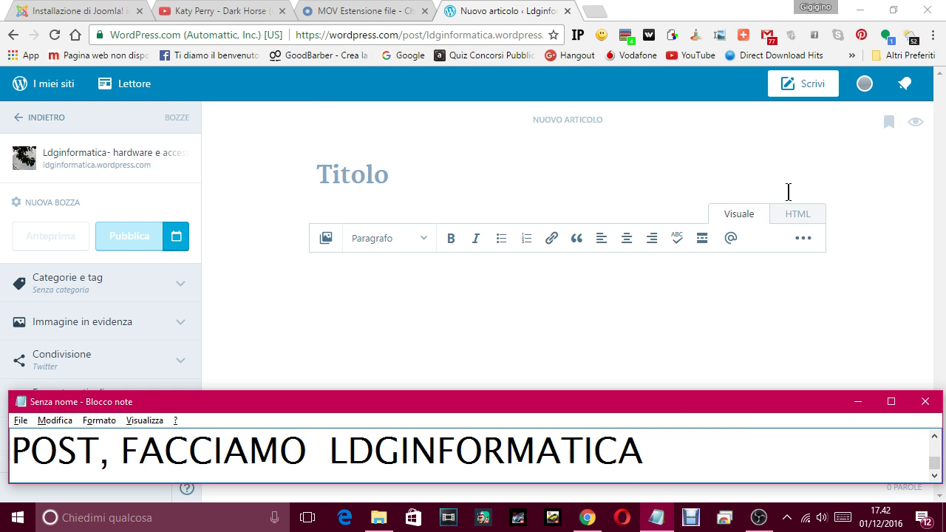
text(, QUI)
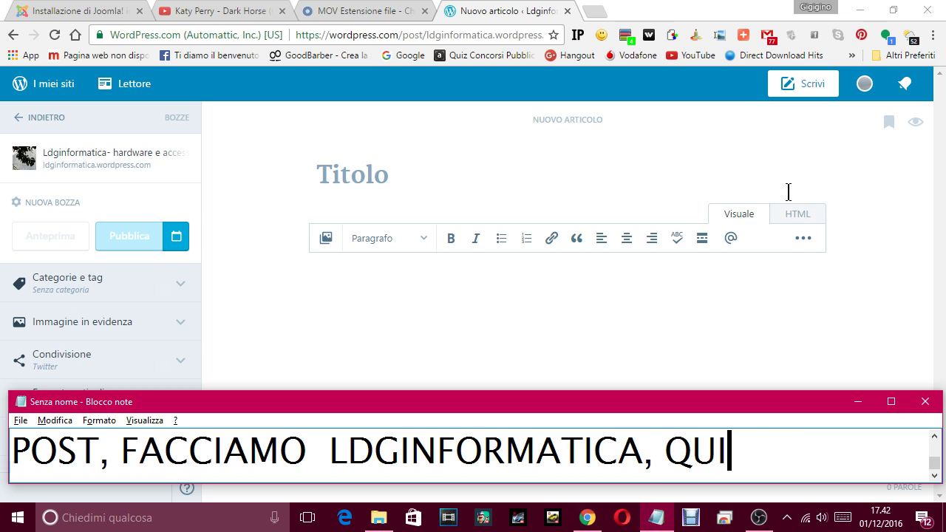
text(NDI CI HO CLICCATO S)
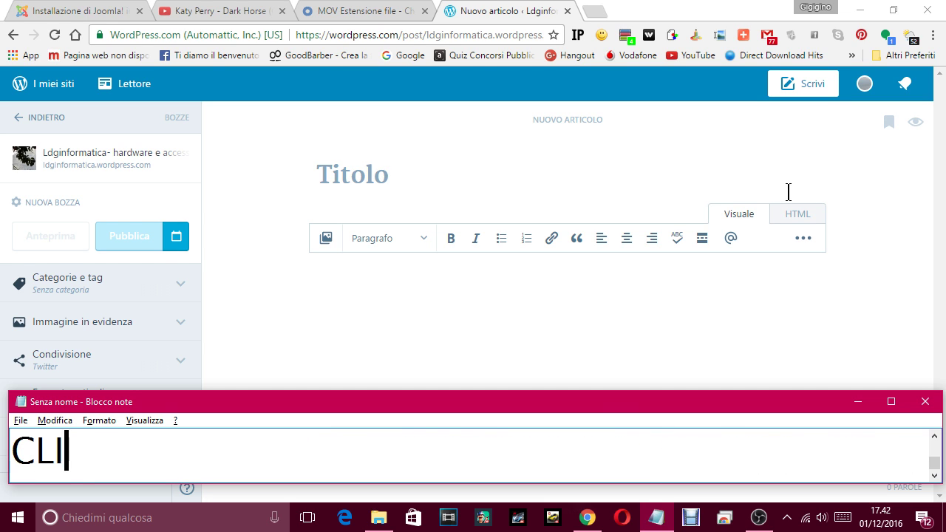
text(OPRA,)
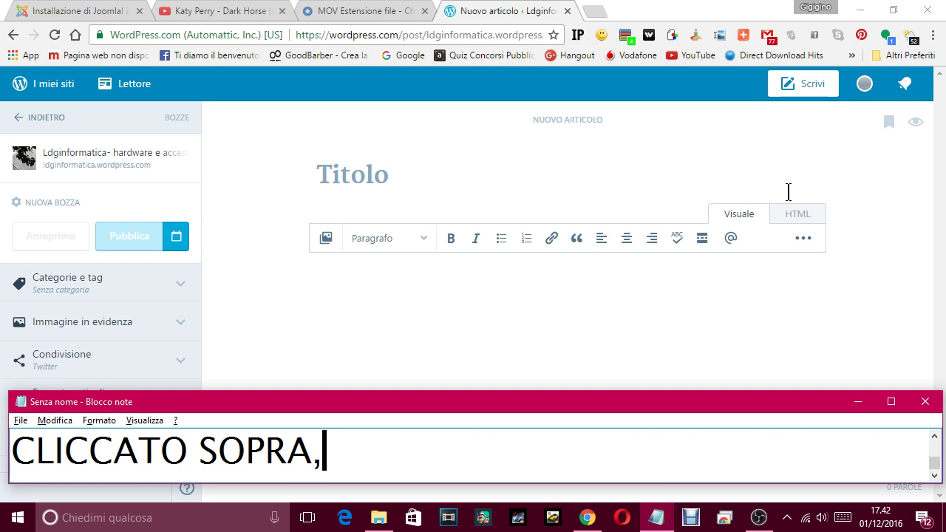
Step: Finish the note's sentence with "E MI ESCE IL FORM PER INSERIRE L'ARTICOLO"
text( E MI ESCE )
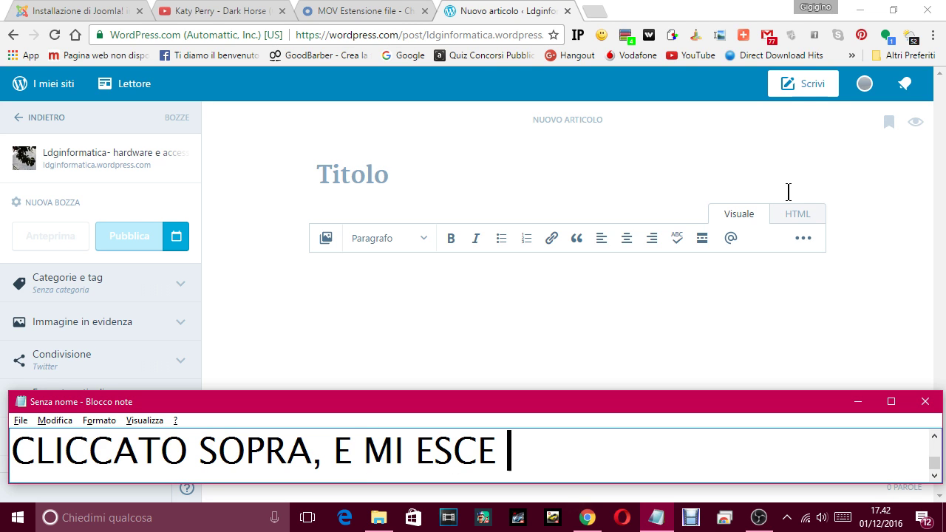
text(IL F)
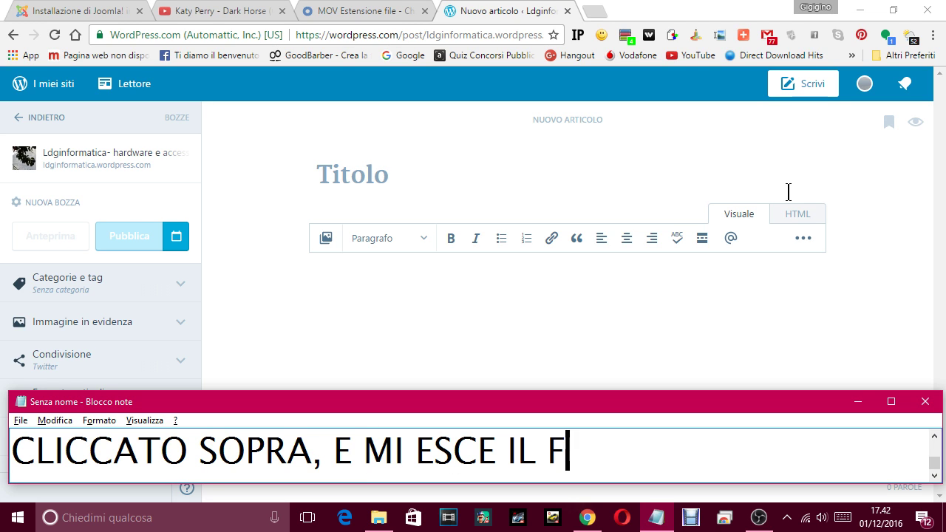
text(ORM PER INSERI)
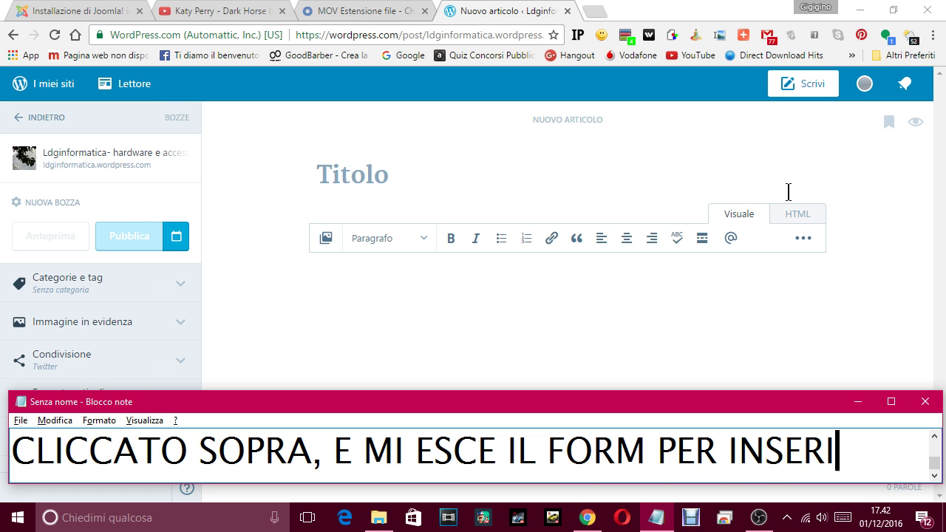
text(RE L'ARTICOL)
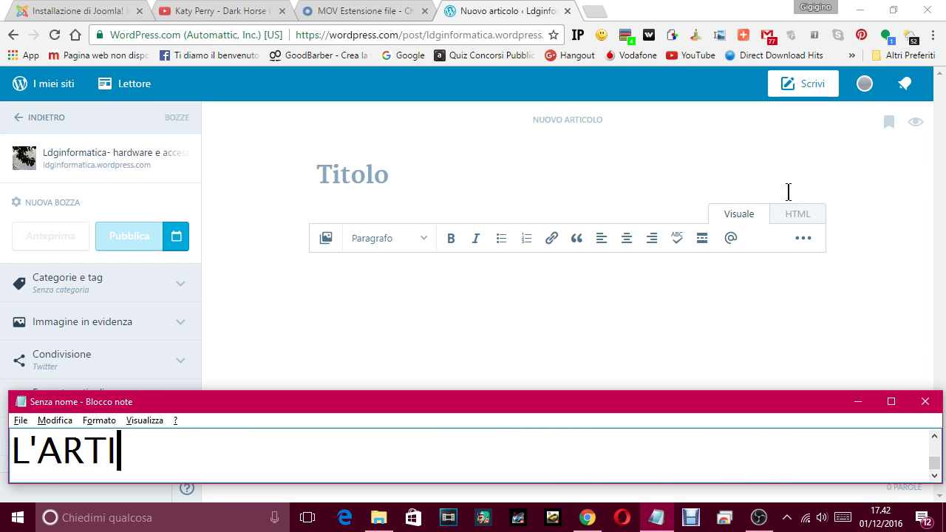
text(OLO)
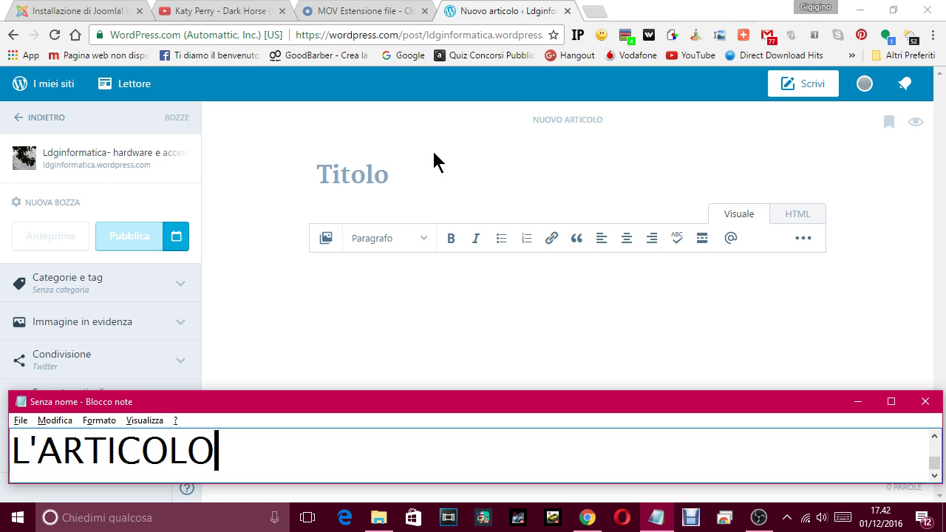
Step: In the WordPress article, enter the title "PROVA" and the body text "VOGLIO FARE UNA PROVA"
click(418, 176)
text(PROVA)
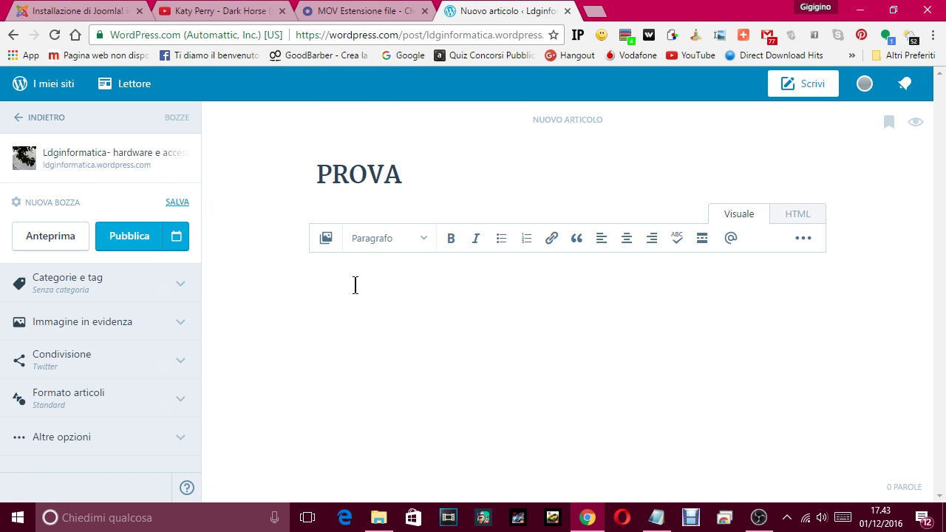
click(355, 285)
text(VOGLIO FARE UNA PROVA)
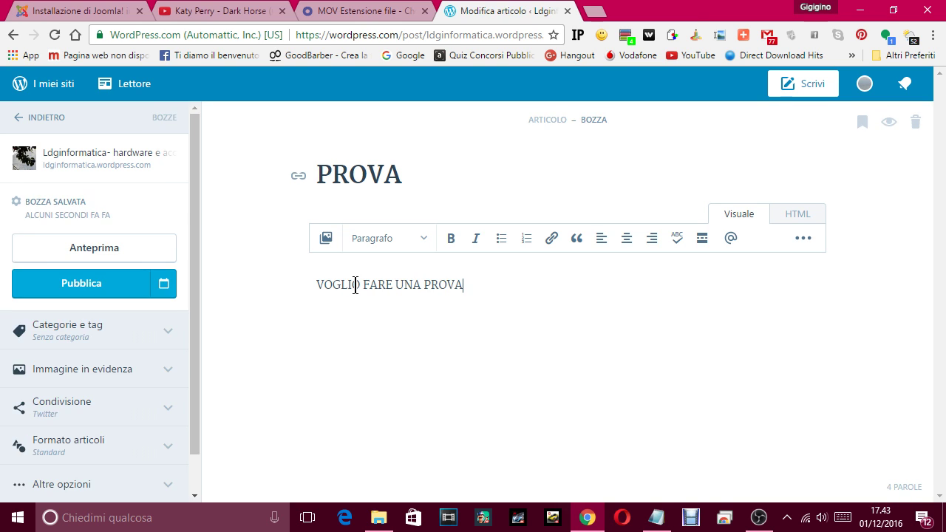
Step: Make the body sentence "VOGLIO FARE UNA PROVA" bold
drag(471, 284, 294, 286)
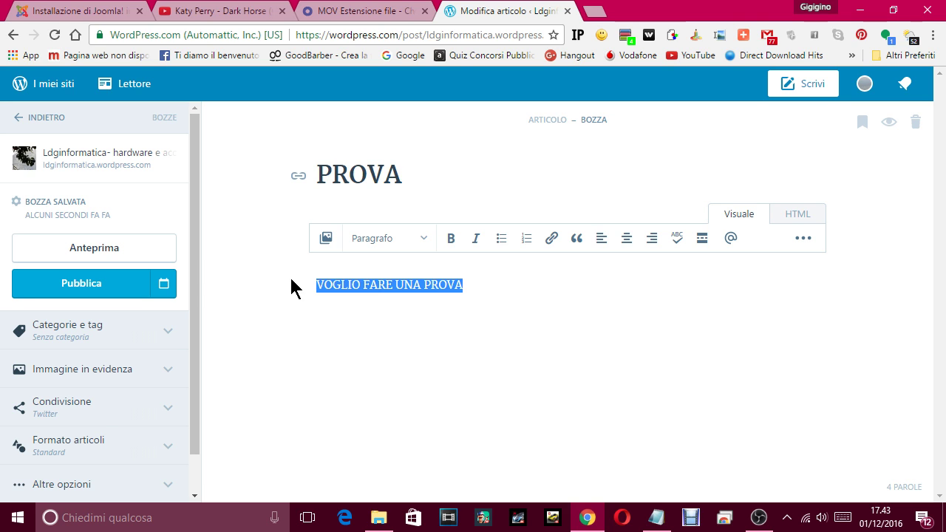
click(450, 240)
click(505, 289)
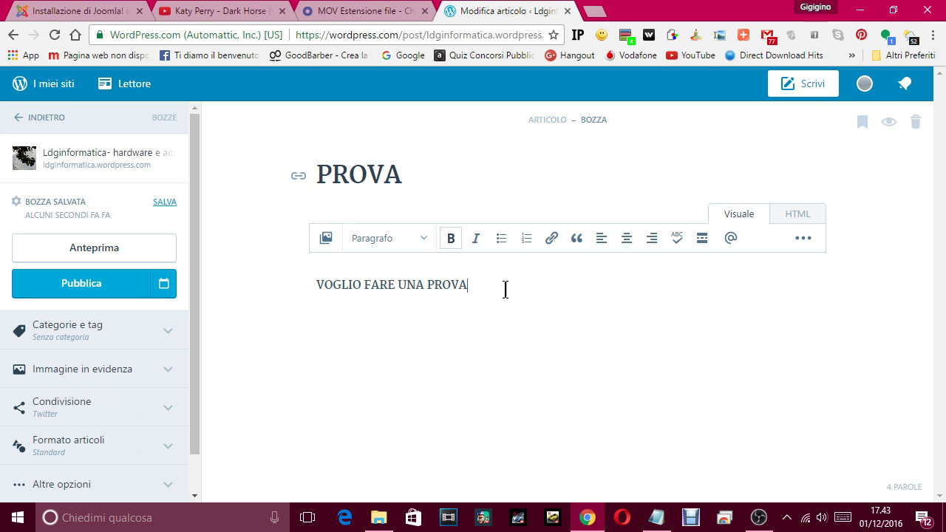
Step: Remove the bold formatting from the body sentence "VOGLIO FARE UNA PROVA" and reapply it
drag(484, 286, 311, 285)
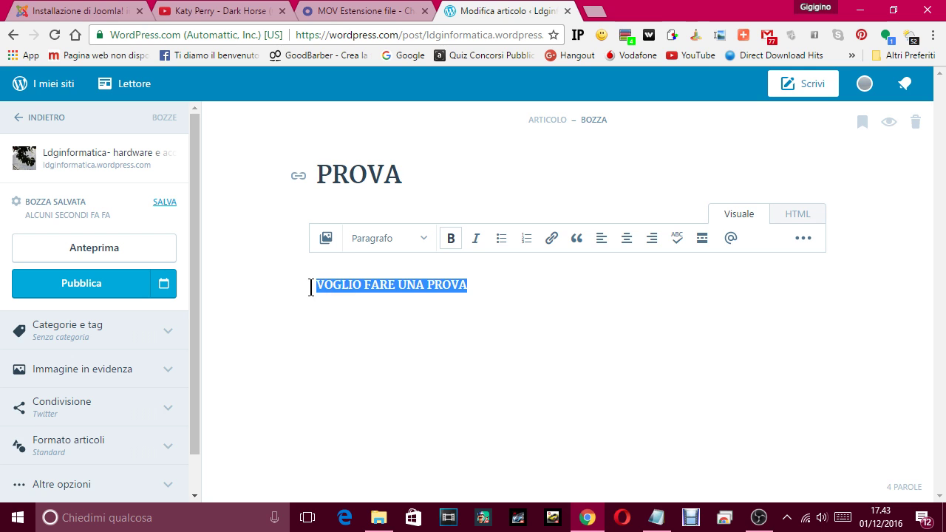
click(457, 244)
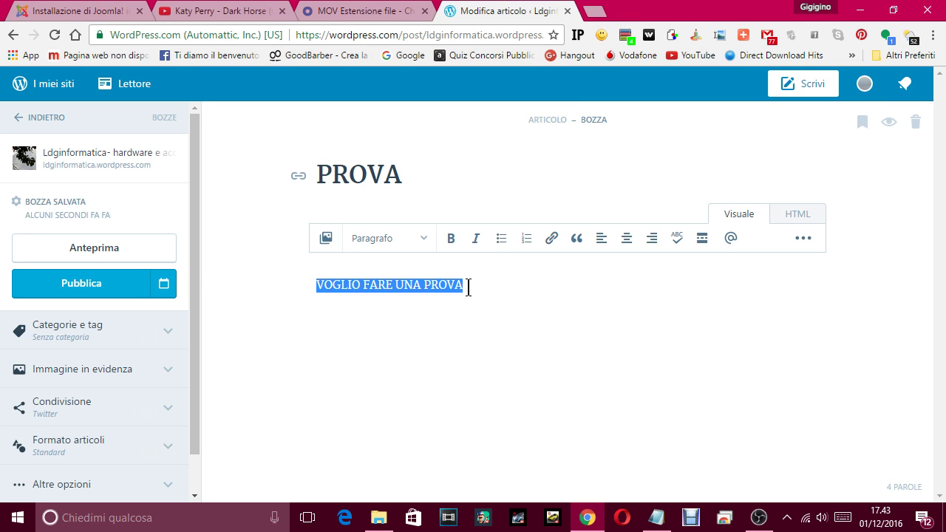
drag(468, 286, 434, 279)
click(451, 240)
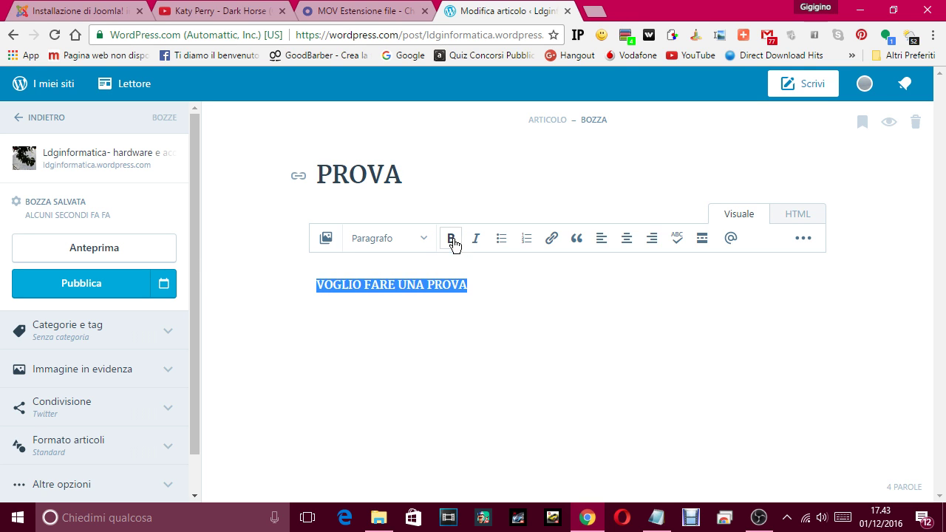
Step: Format the body sentence as a block quote and add the line "CONTINUO A SCIVERE" below it inside the quote
click(576, 239)
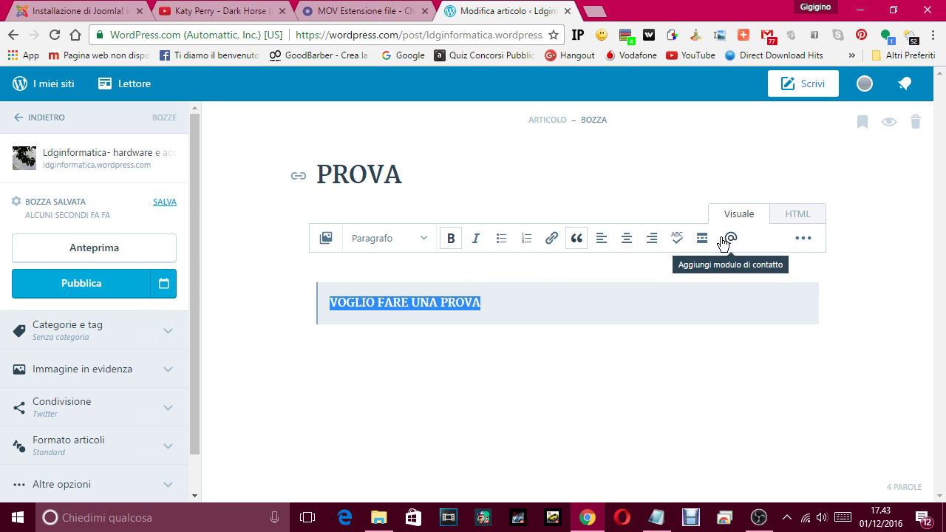
click(490, 298)
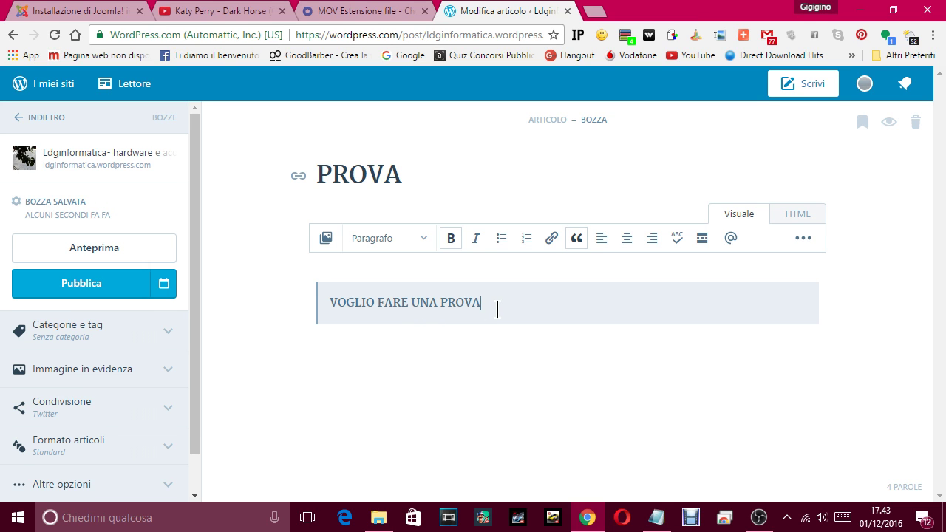
key(Return)
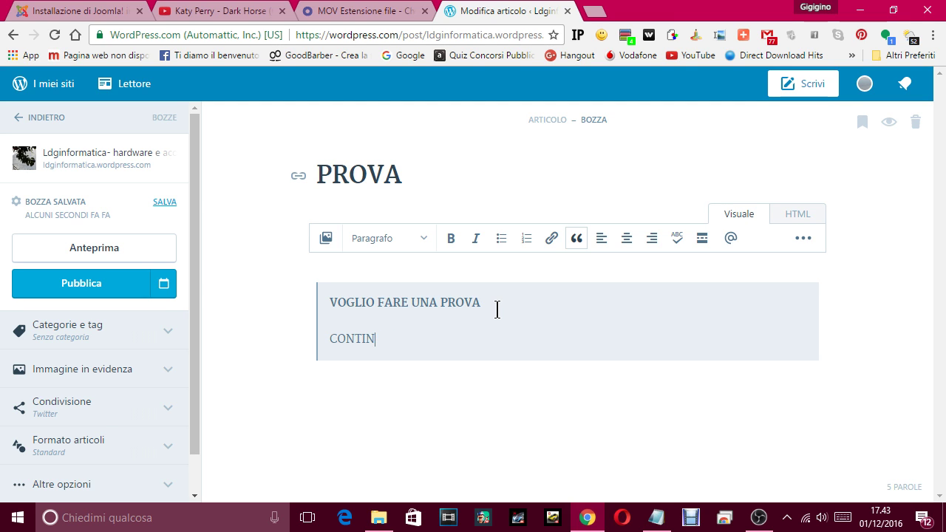
text(CONTINUO A SCIVERE)
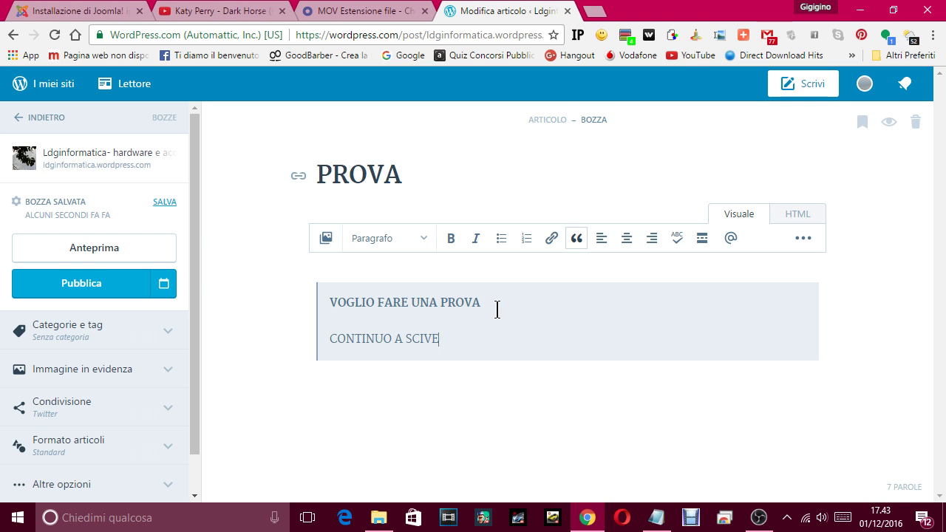
Step: Return to the Notepad note and add ". QUINDI COME VEDI POSSO METTERE UN TITOLO E" after "L'ARTICOLO"
click(656, 517)
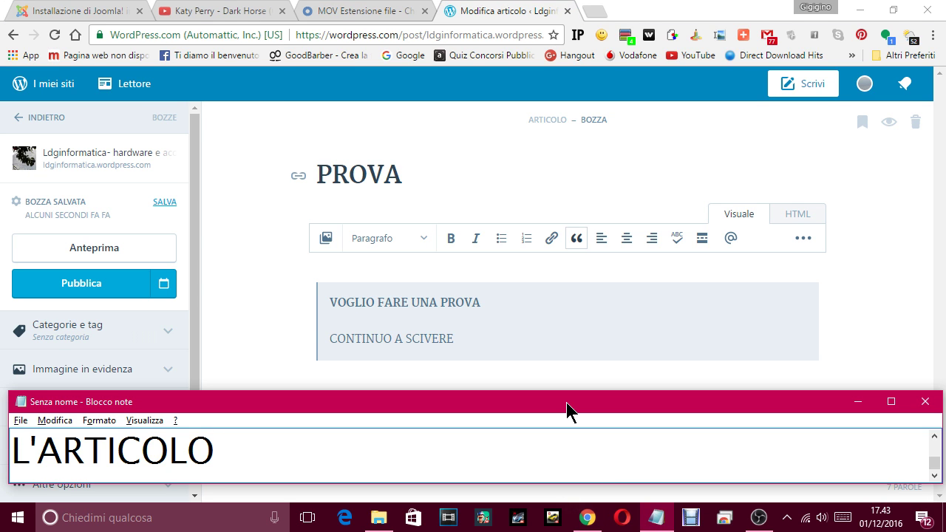
text(. QUINDI )
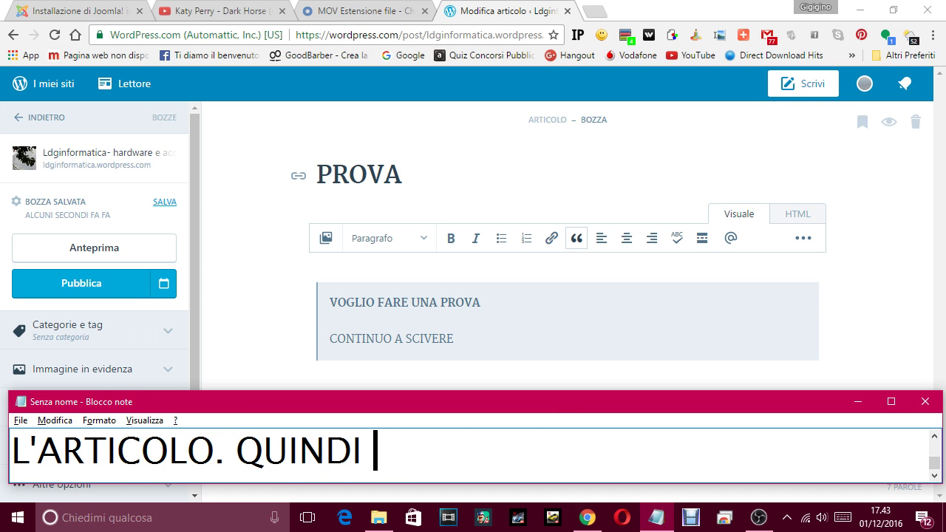
text(COME VEDI POS)
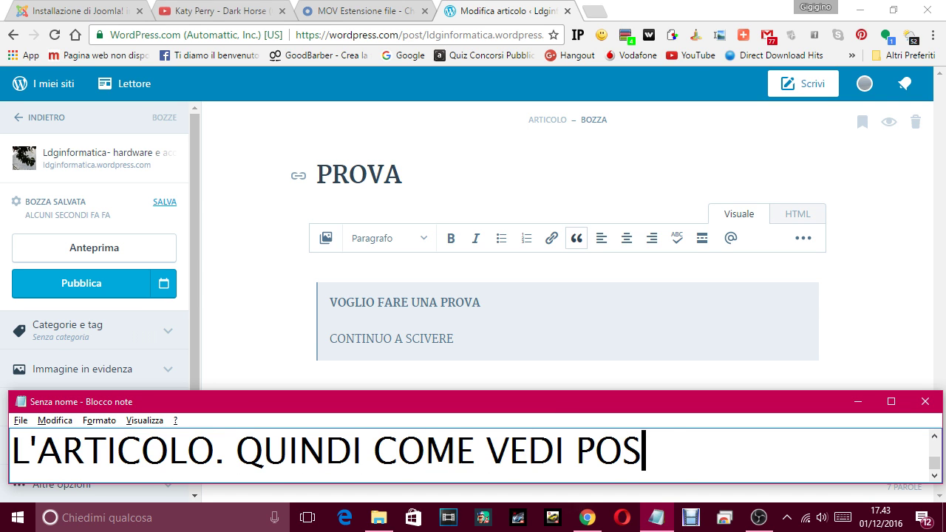
text(SO METTERE UN )
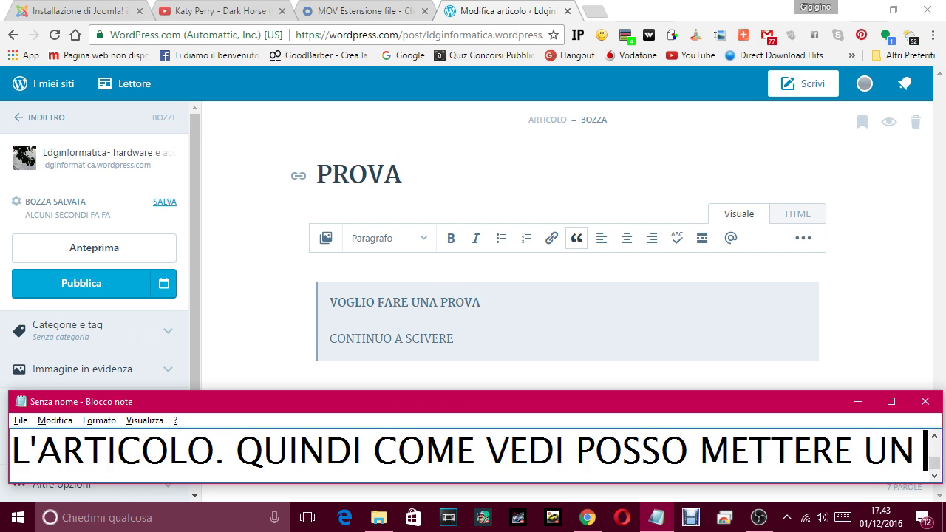
text(TITOLO E)
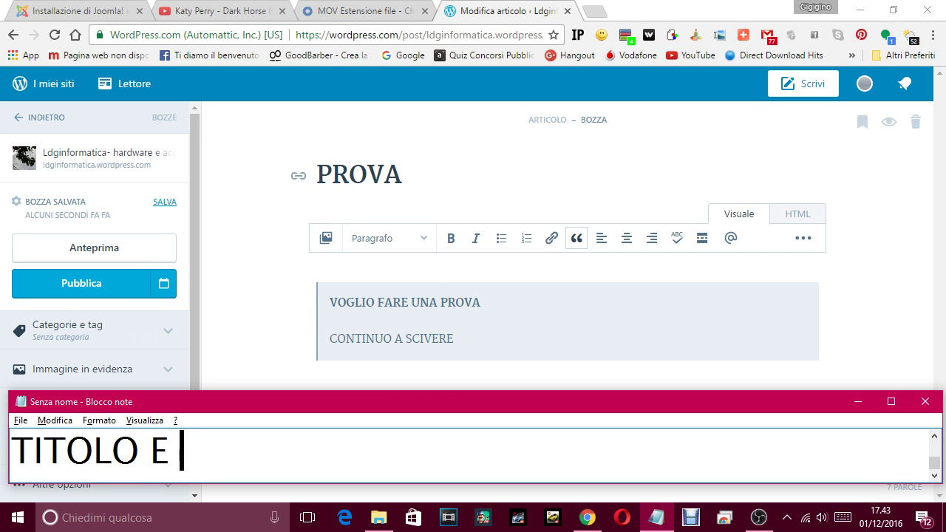
Step: Continue the note's sentence with "SCRIVERE SOTTO IL MIO ARTICOLO, E POSSO"
text( SCRI)
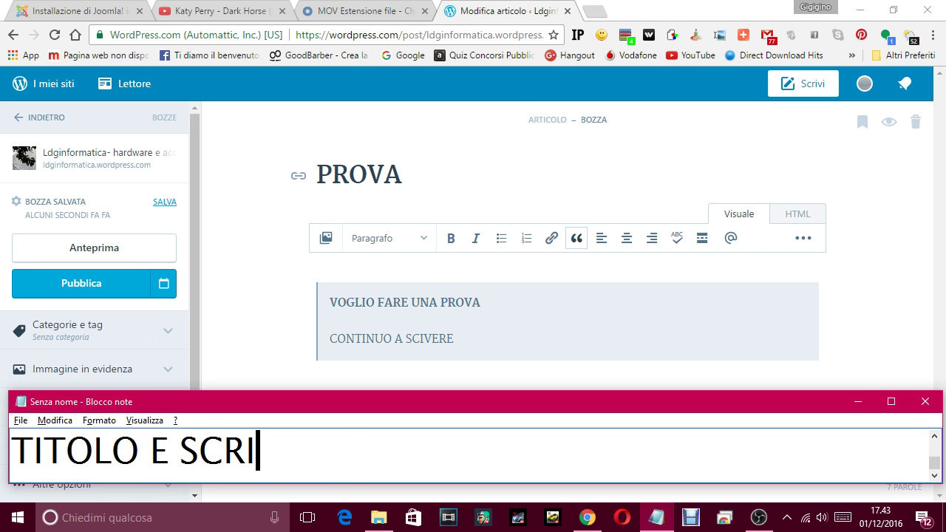
text(VERE SOTTO IL M)
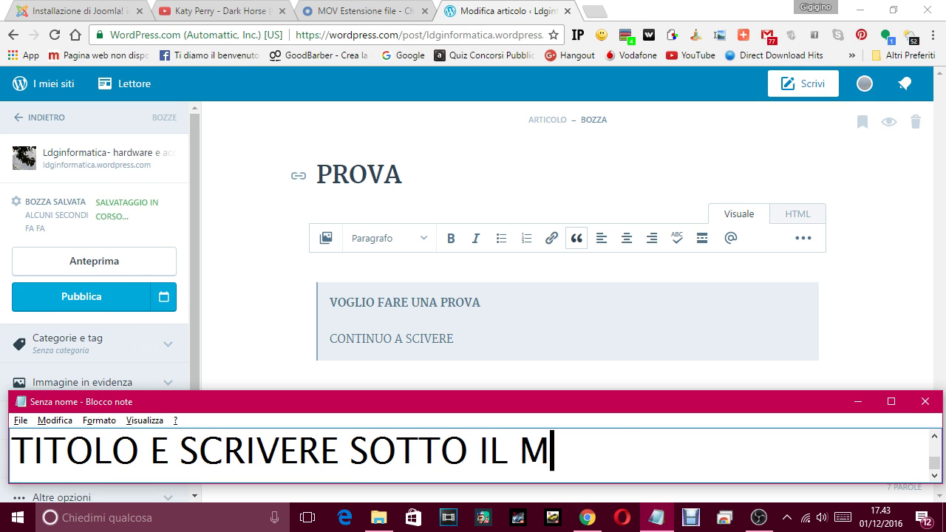
text(IO ARITO)
key(BackSpace)
key(BackSpace)
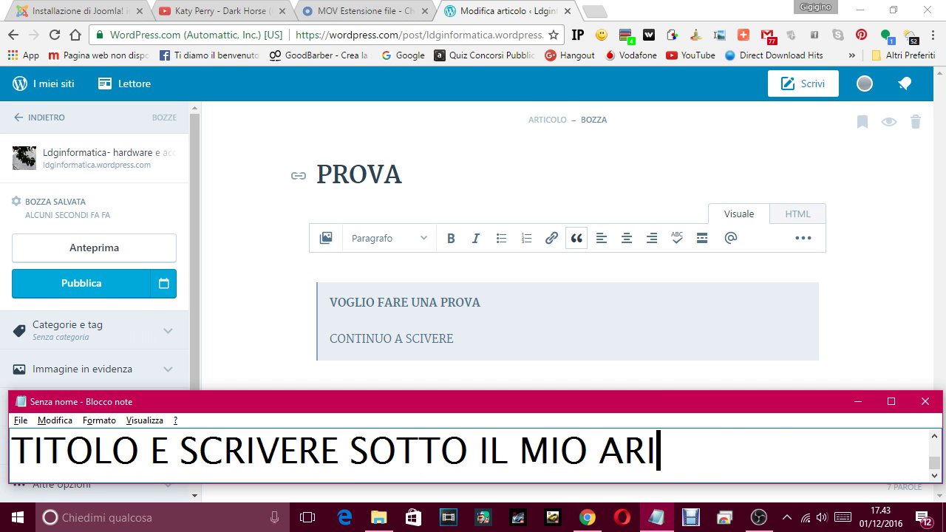
key(BackSpace)
text(TICOLO, E POSSOA)
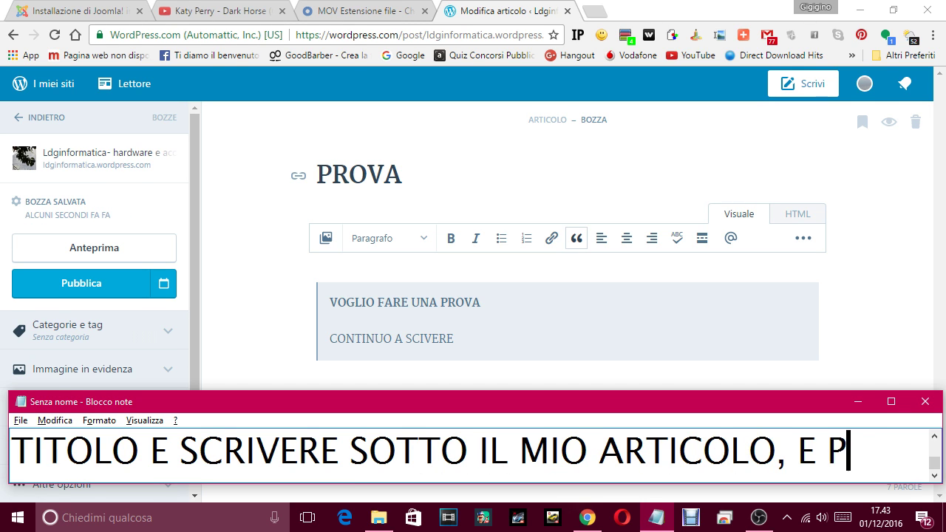
key(BackSpace)
Step: Finish the note's sentence with "ANCHE FORMATTARLO UN PO, SI POSSONO ANCHE INSERIRE DEI VIDEO."
text(AN)
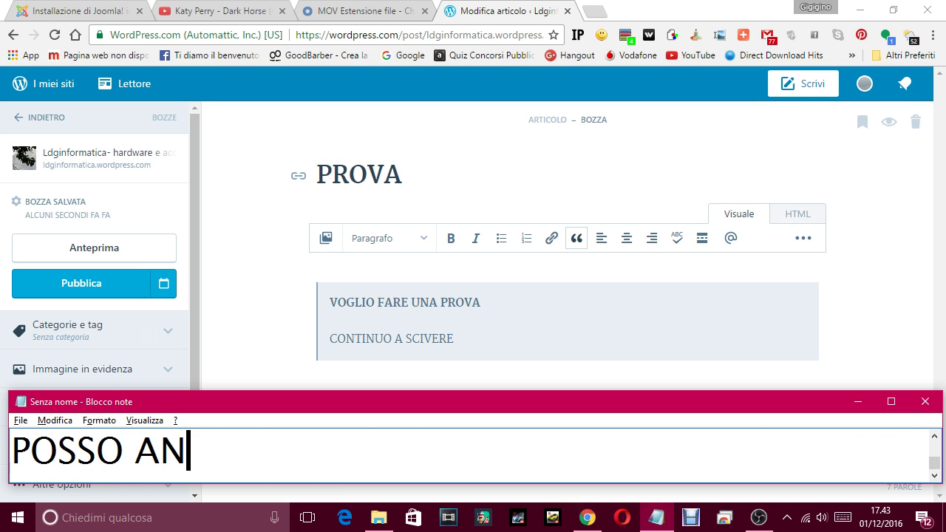
text(CHE FORMATTA)
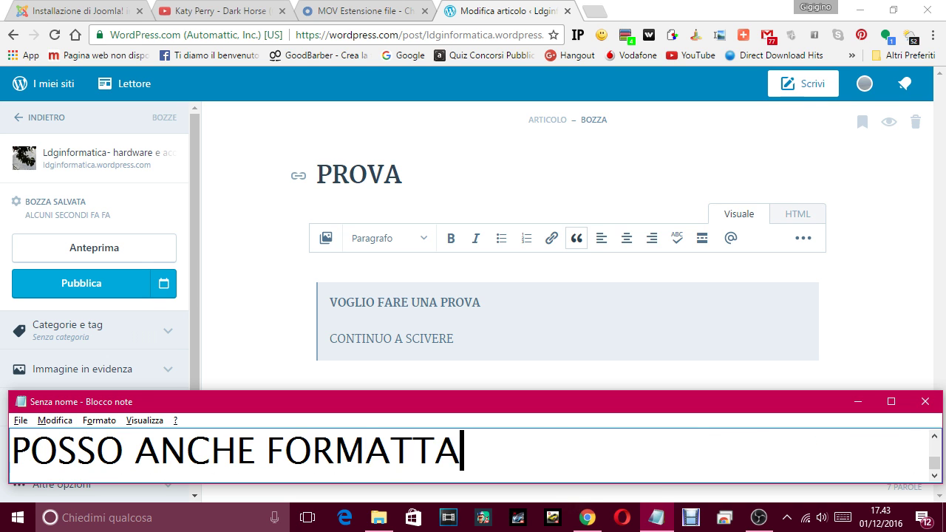
text(RLO UN PO,)
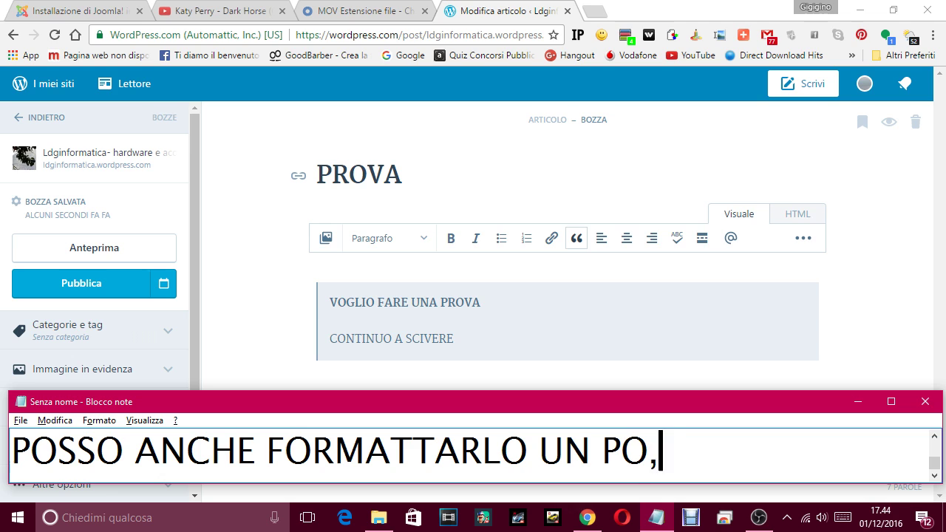
text( S)
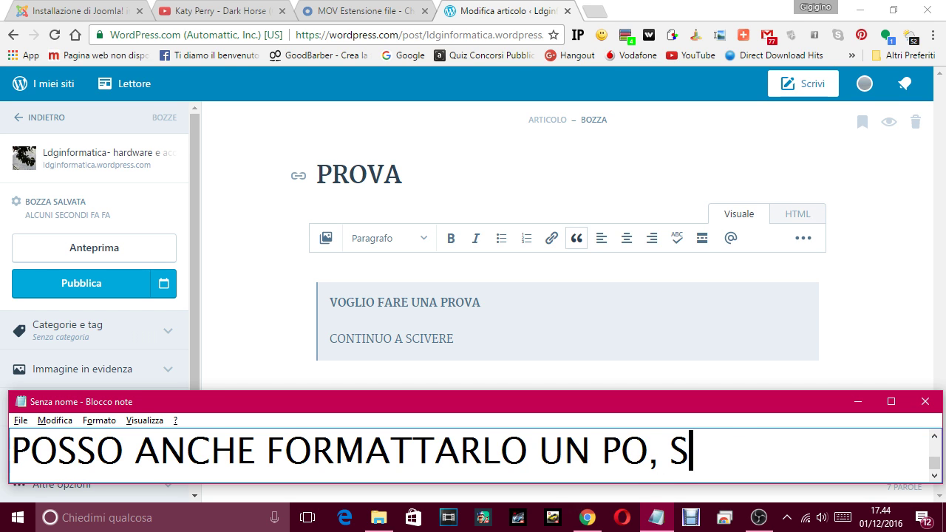
text(I POSSON)
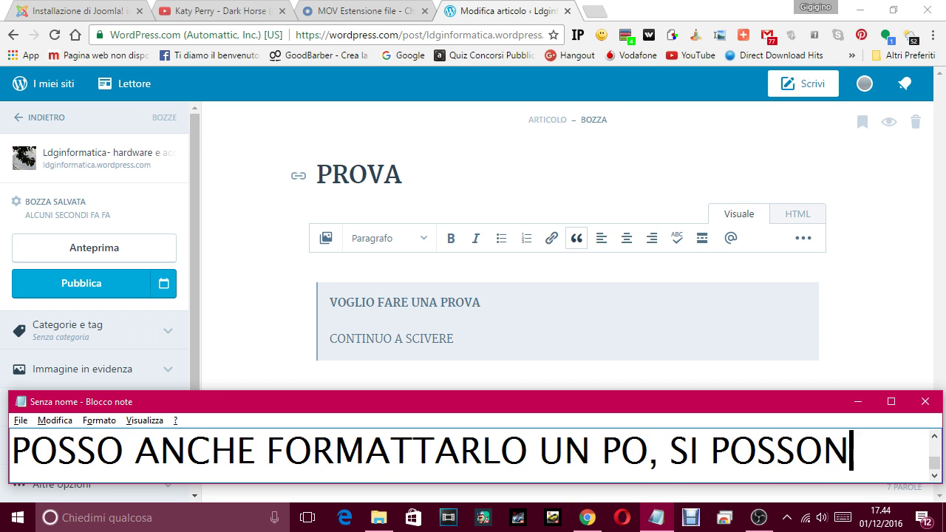
text(O ANCHE INS)
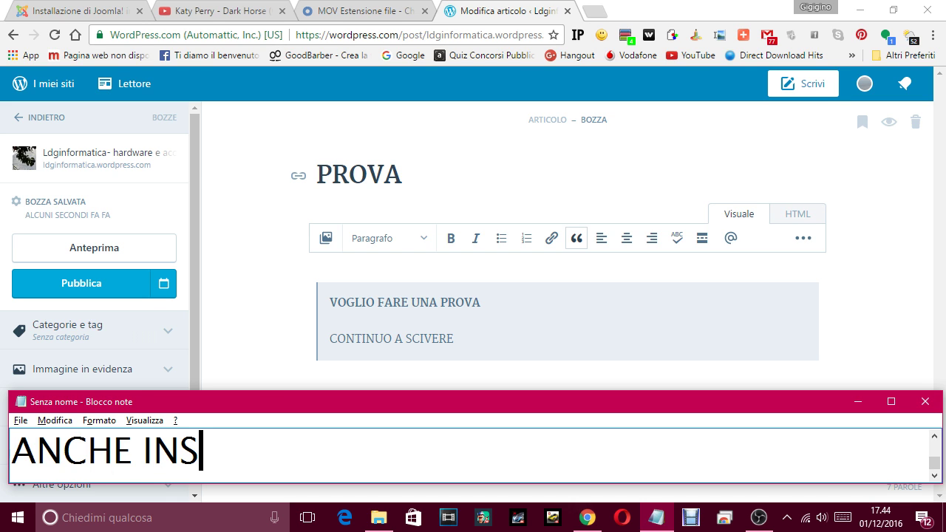
text(ERIRE DEI V)
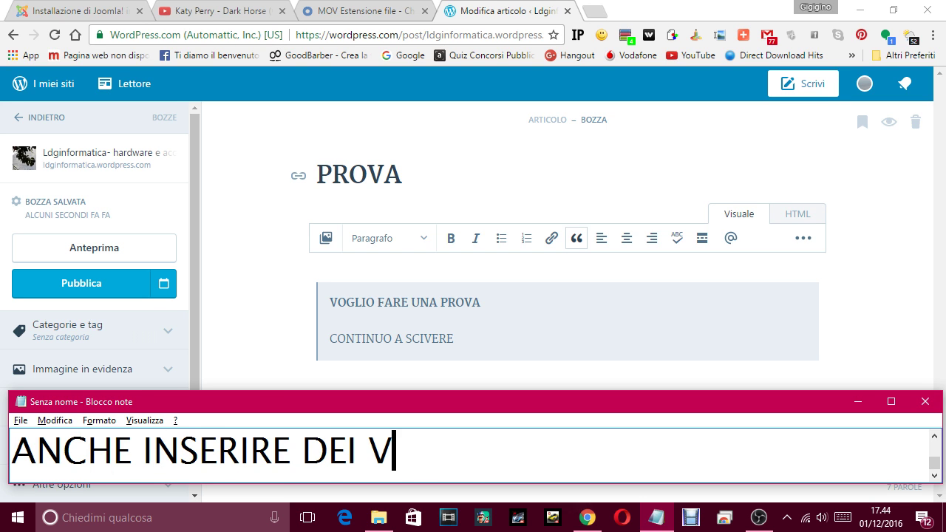
text(IDEO. )
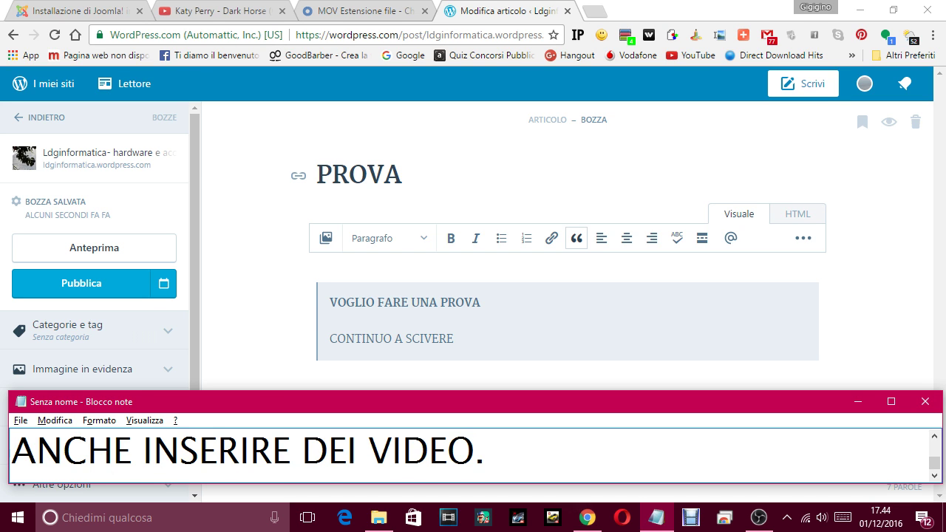
Step: Begin a new sentence in the note with "INOLTRE SE CONOSCO IL CODICE HTML"
text(INOLTRE SE)
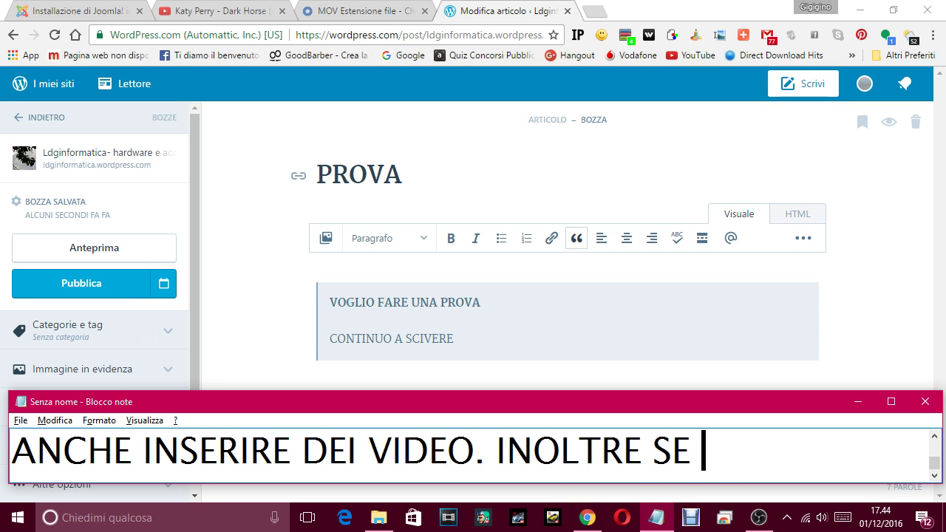
text( CONSCO)
key(BackSpace)
key(BackSpace)
key(BackSpace)
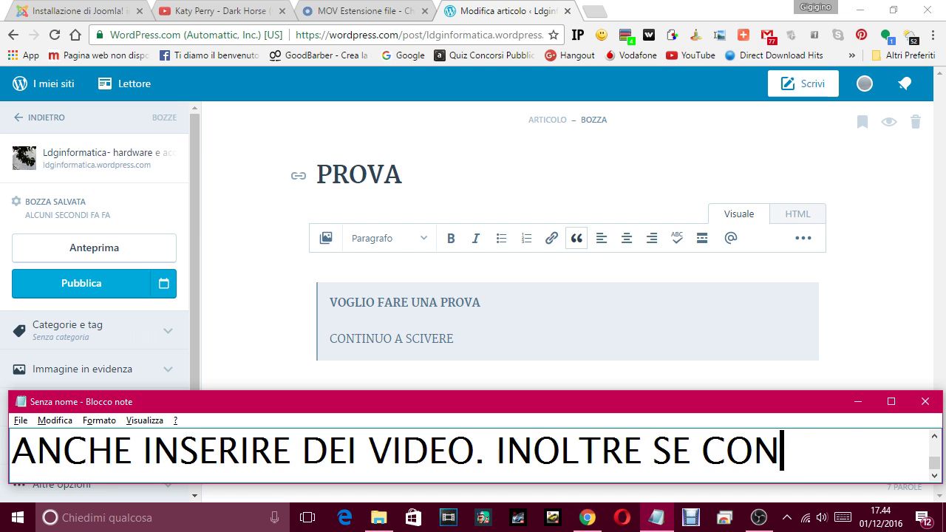
text(OSCO IL CODI)
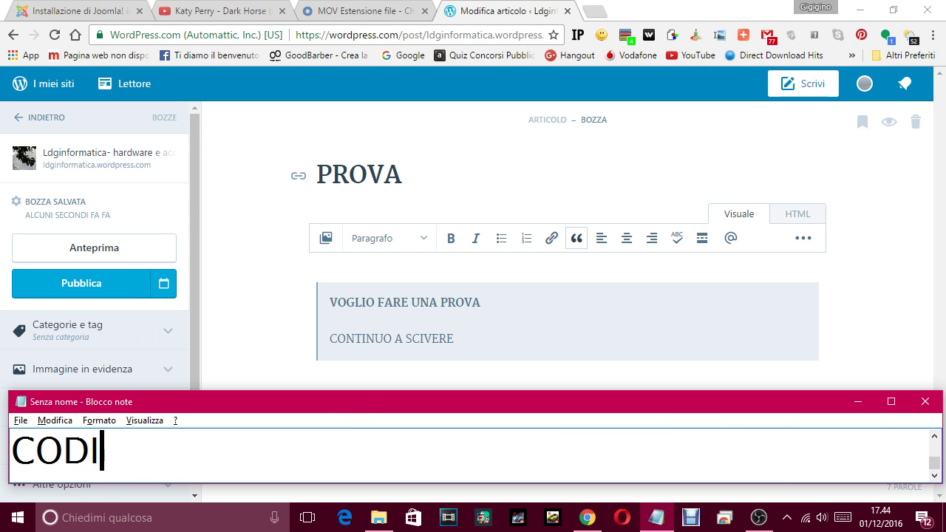
text(CE HTML )
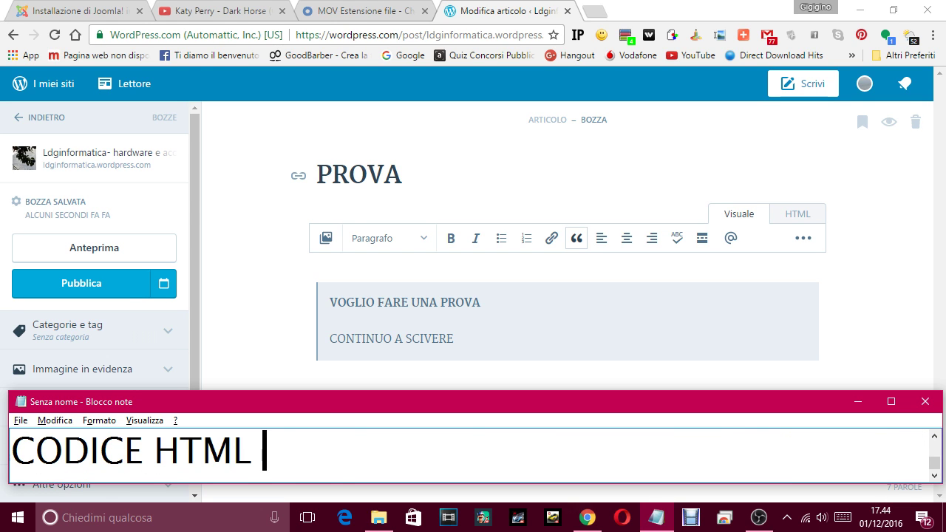
Step: Complete the sentence about HTML in the note with "POSSO ANCHE SCRIVERE L'ARTICOLO IN HTML"
text(POSSO ANCHE SC)
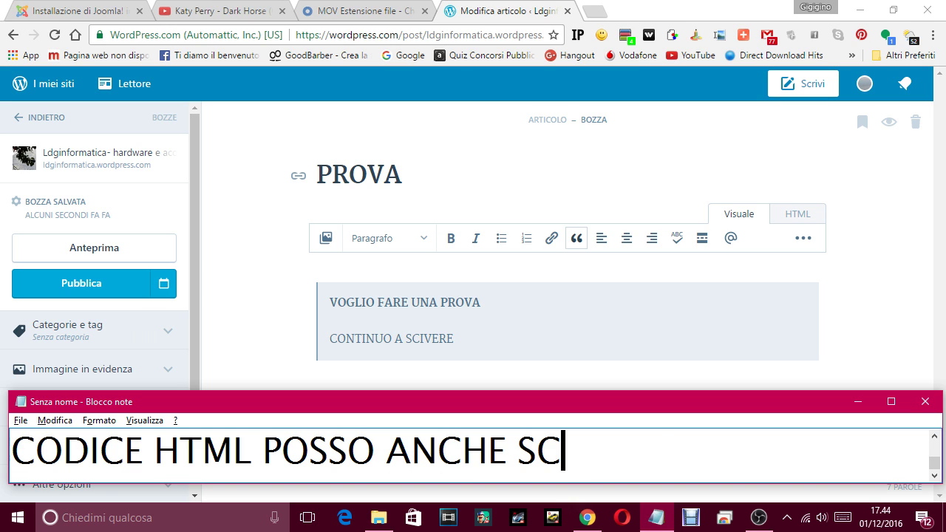
text(RIVER)
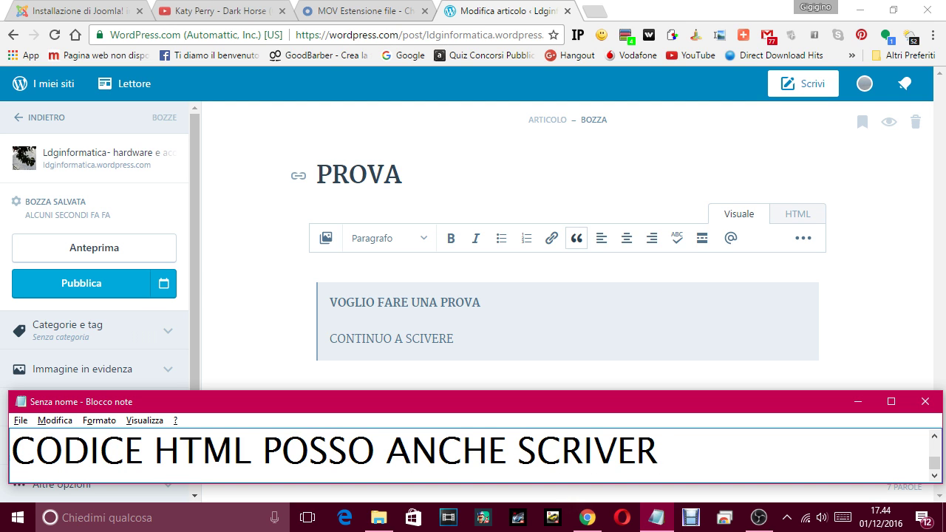
text(E L'ARTICOL)
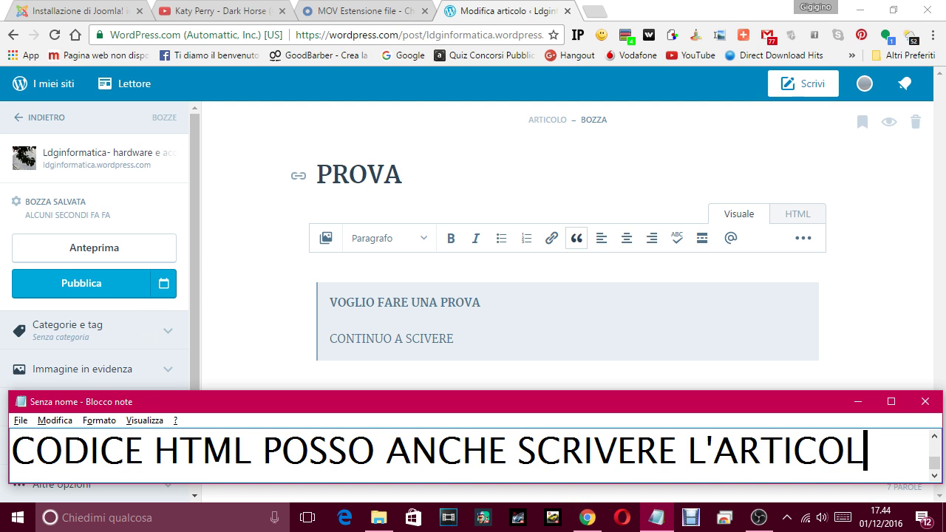
text(O IN HTML)
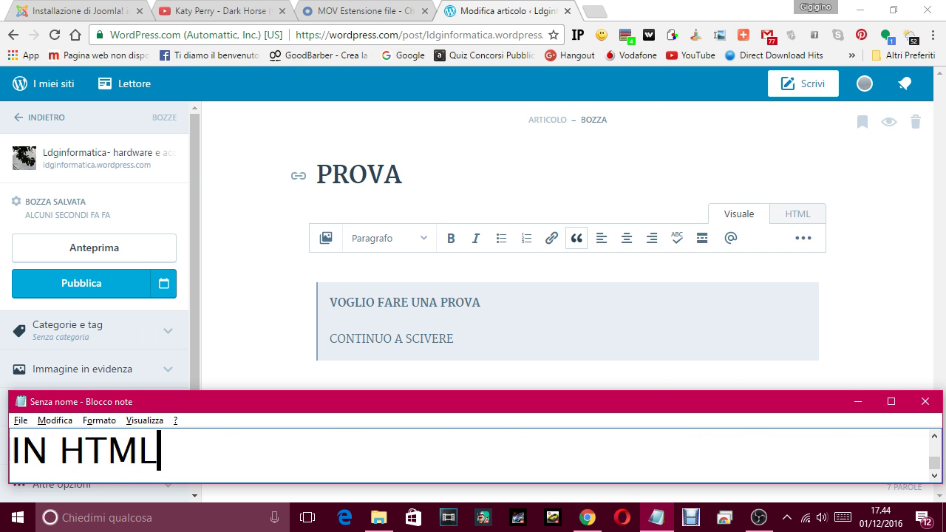
Step: Switch the WordPress article to its HTML source view and return to the Notepad note
click(789, 216)
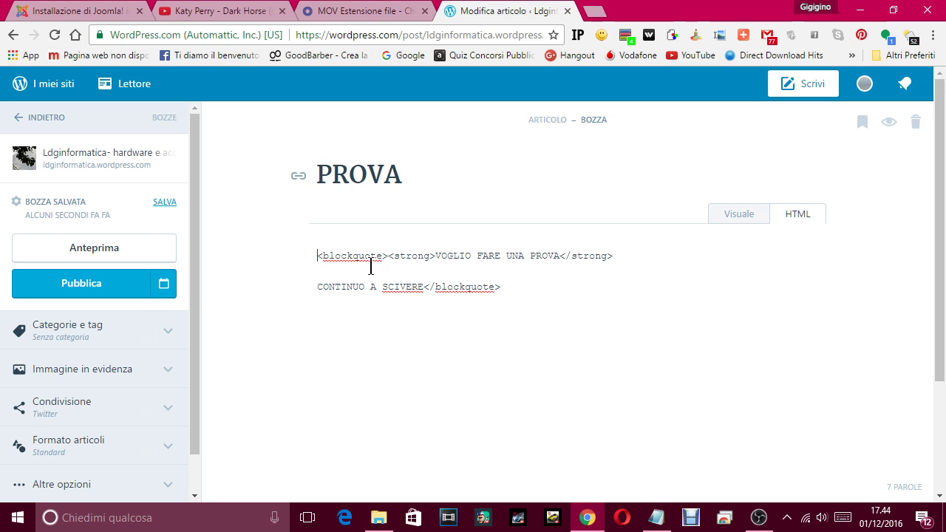
click(700, 414)
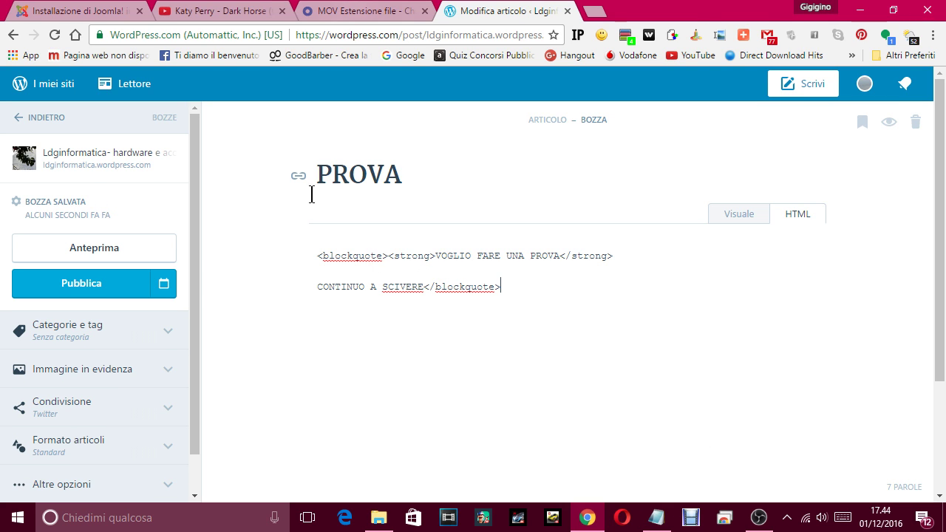
click(656, 517)
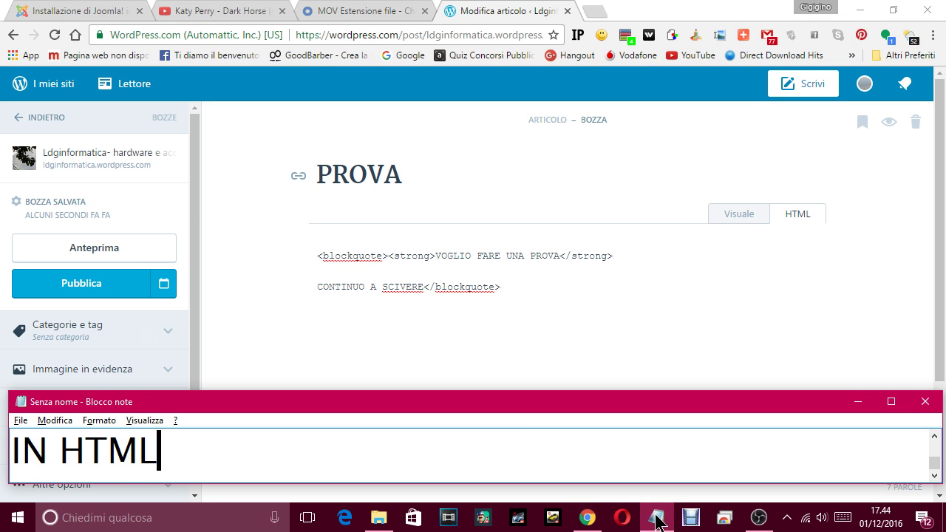
Step: Continue the note's sentence about HTML with ", MA è PER UTENTI PIU AVANZATI, BISOGNA"
text(, MA )
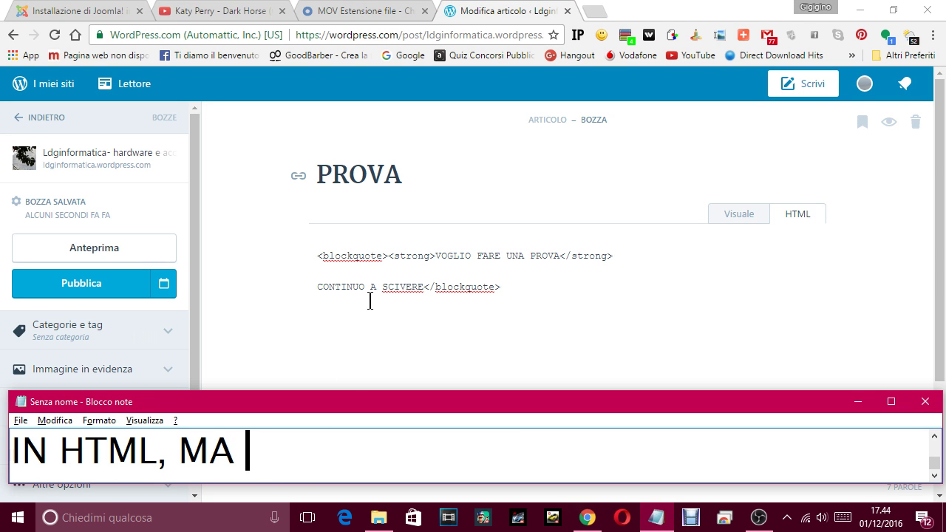
text(è PER UTENTI P)
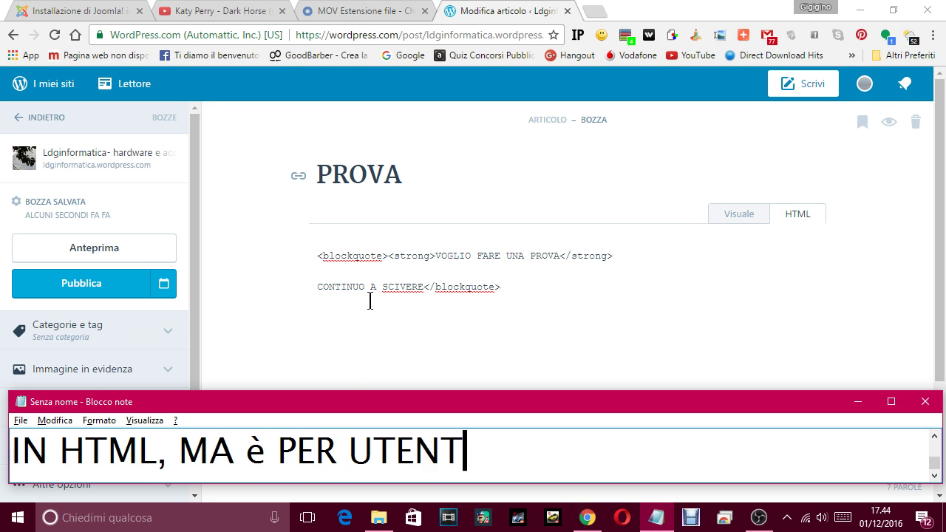
key(BackSpace)
text(PIU AV)
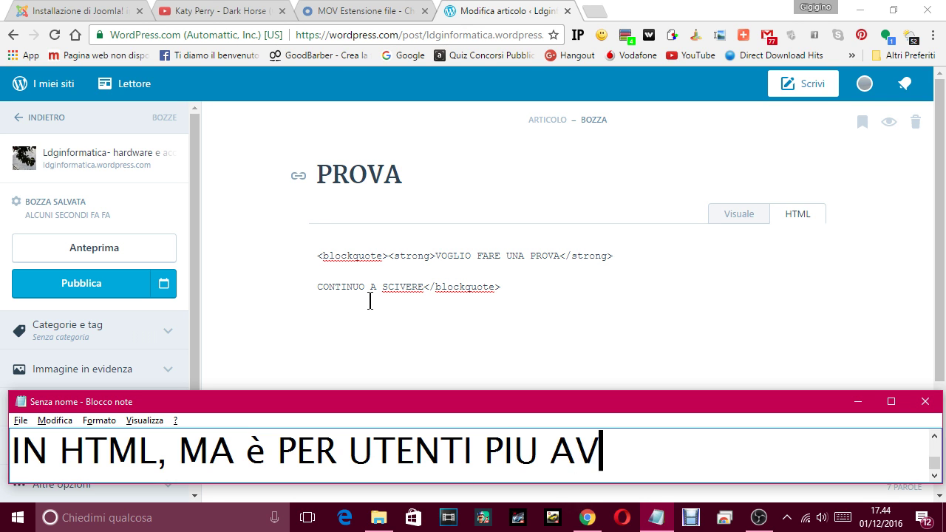
text(ANZATI, BIS)
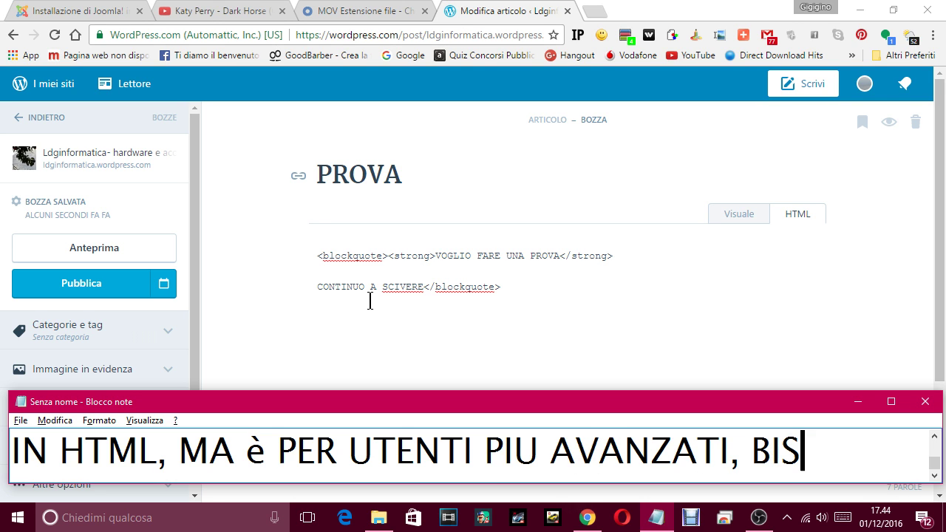
text(OGNA)
Step: Complete the note's remark about advanced users with "CONOSCERE APPUNTO IL LINGUAGGIO HTML"
key(Return)
text(COO)
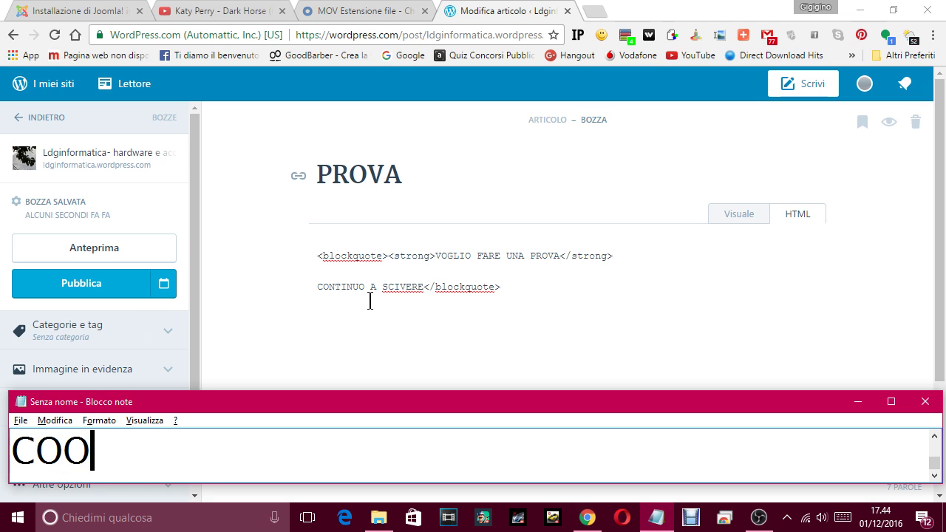
key(BackSpace)
text(NOSCERE )
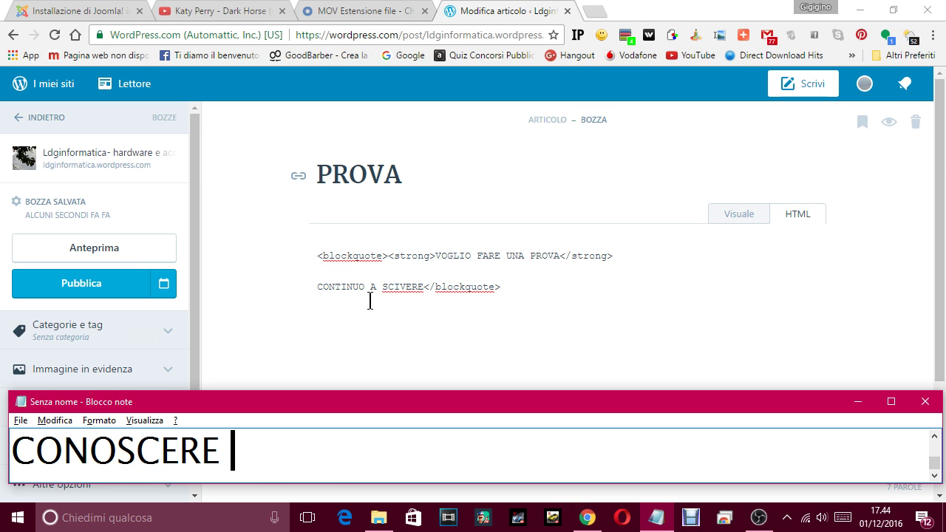
text(APPUNTO IL)
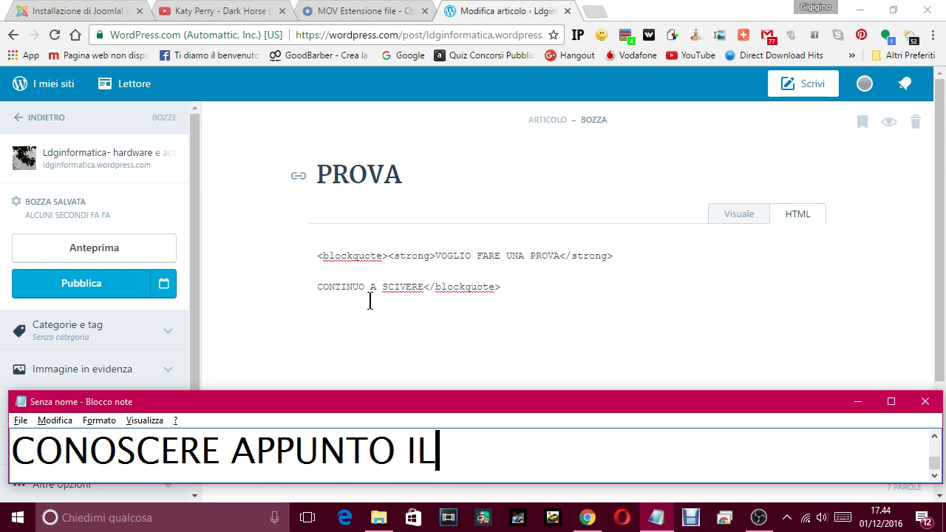
text( LINGUA)
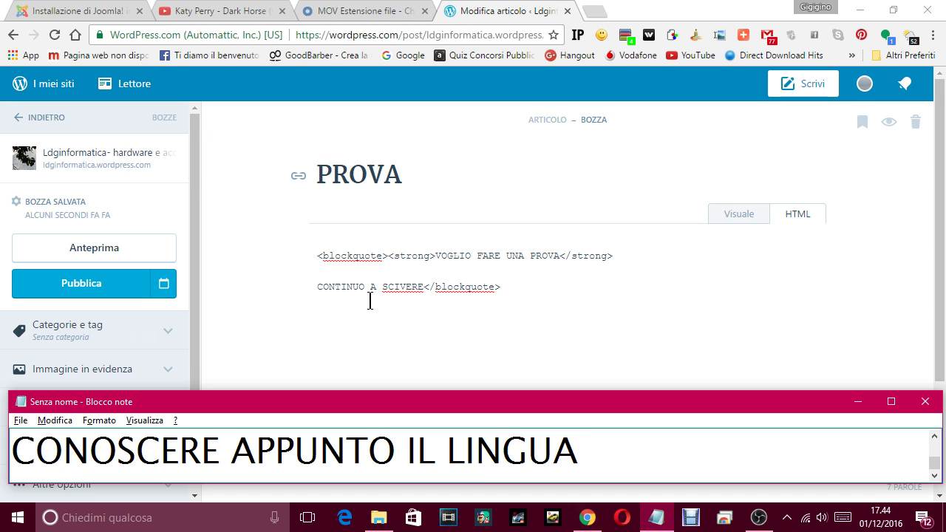
text(GGIO HTML)
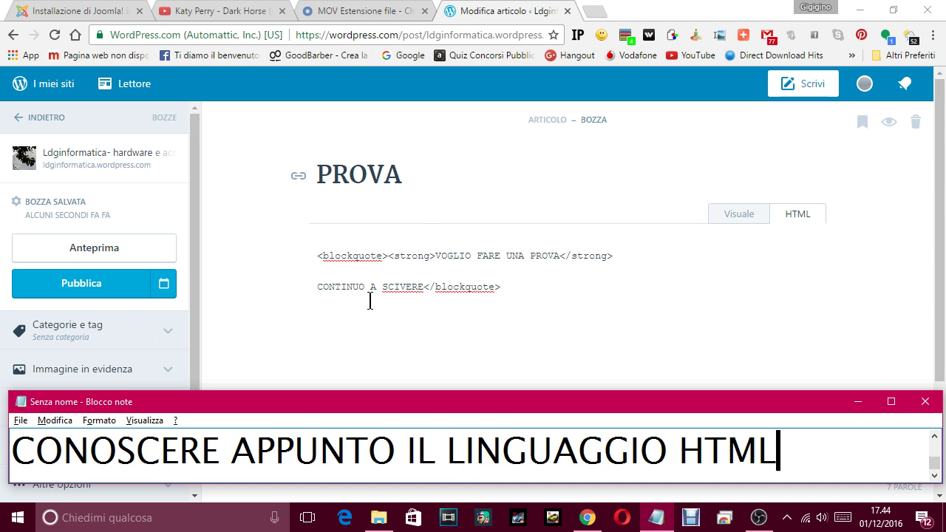
Step: Return the WordPress article to its visual view and add ", NOI INVECE USIAMO IL LINGUAGGIO VISUALE." to the Notepad note
click(739, 215)
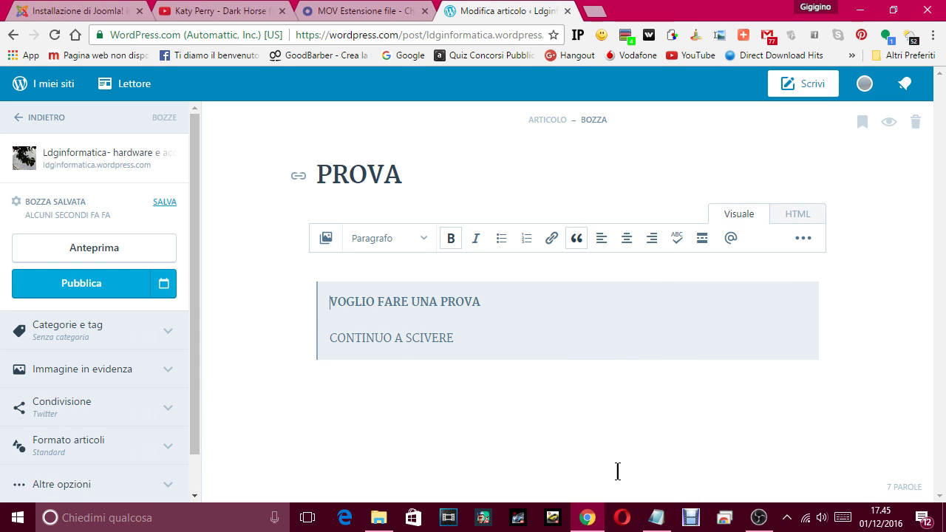
click(655, 517)
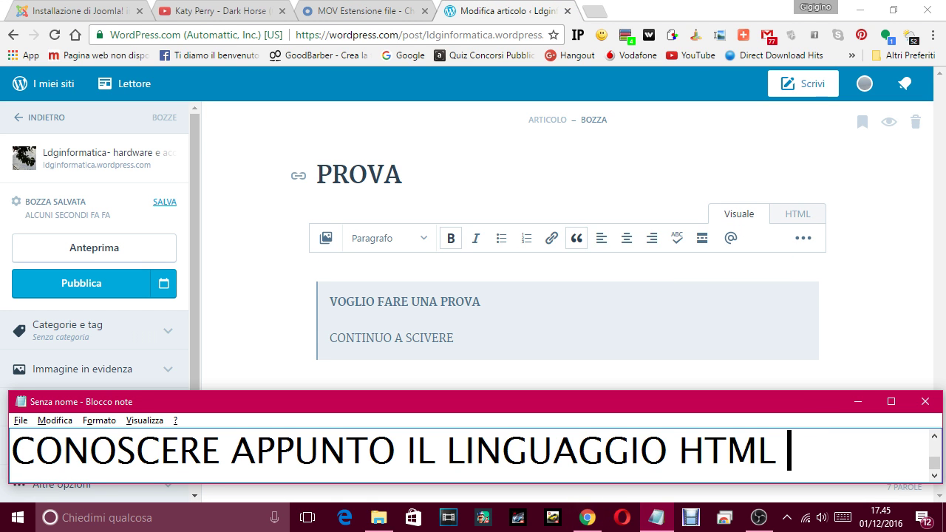
text(, NOI )
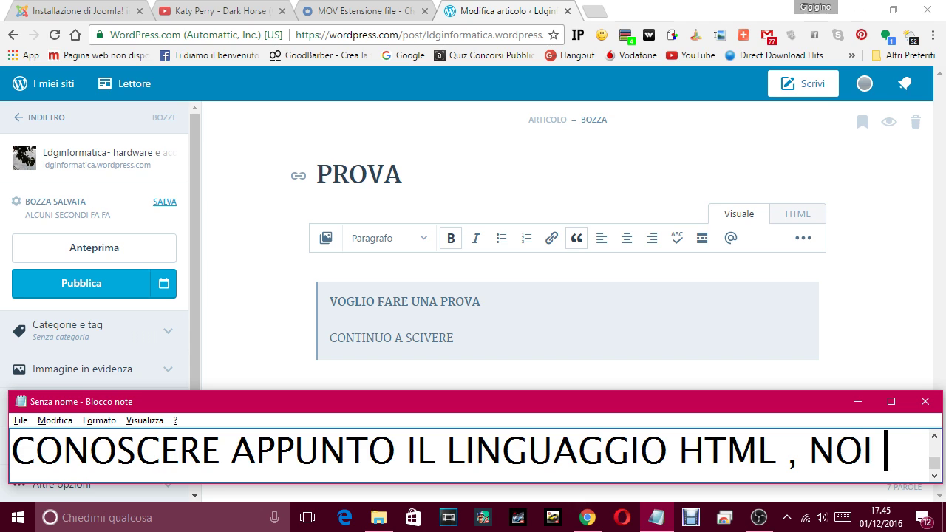
text(INVECE USI)
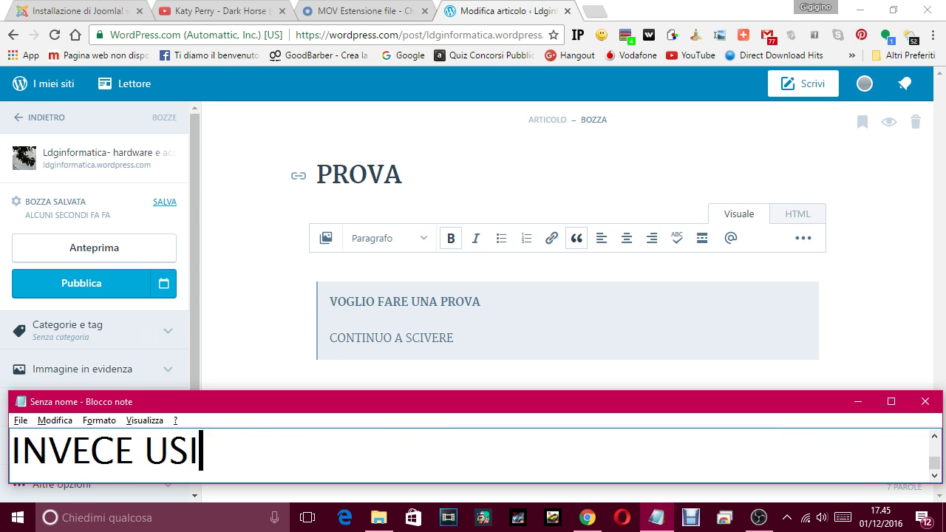
text(AMO IL LINGUA)
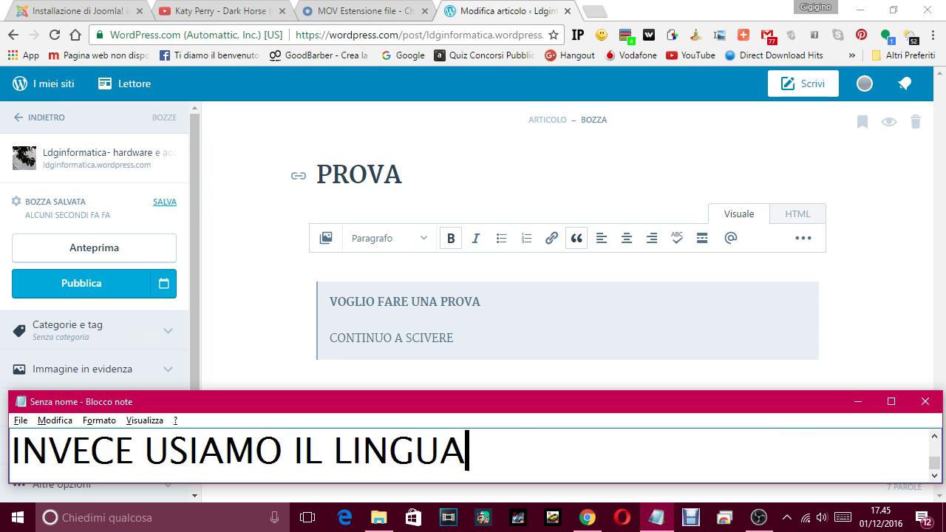
text(GGIO VISUALE.)
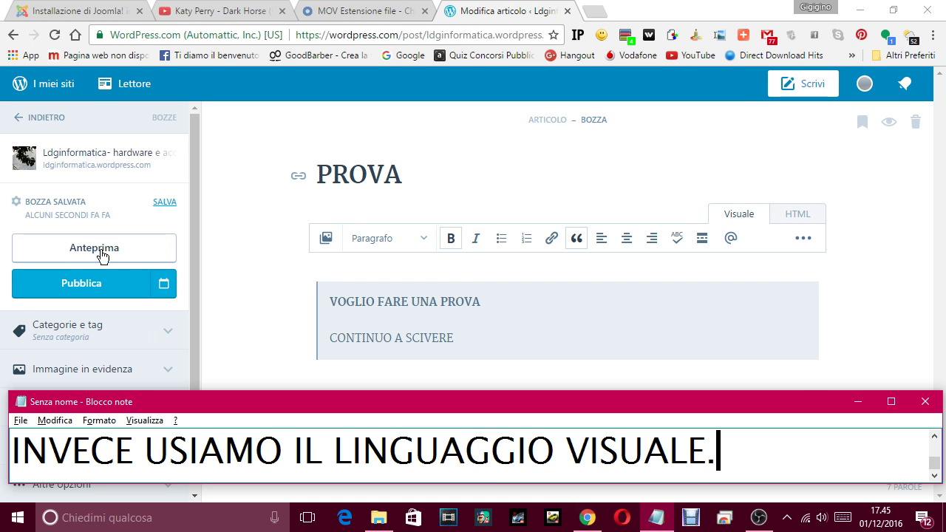
Step: Begin a new sentence in the note with "UNA VOLTA SCRITTO L'ARTICOLO, LO PUBBLICHIAMO"
text(U)
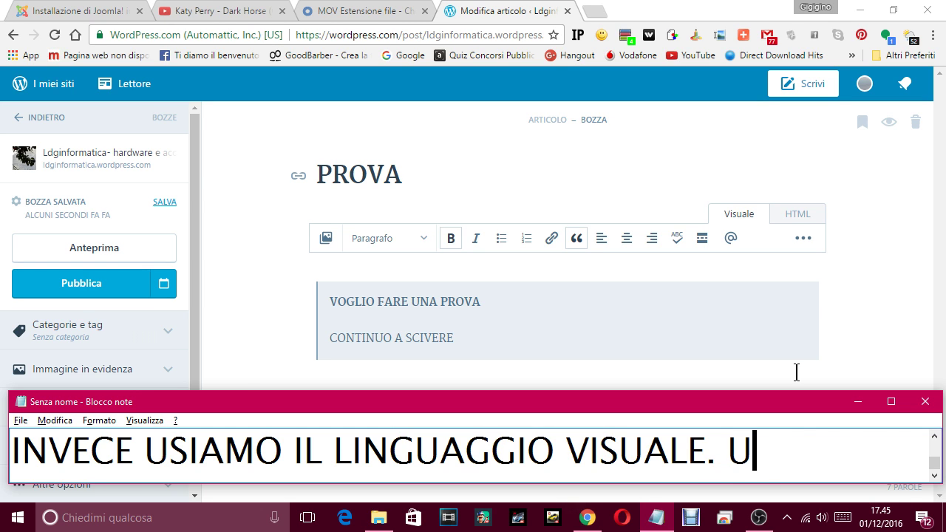
text(NA VOLTA SCRI)
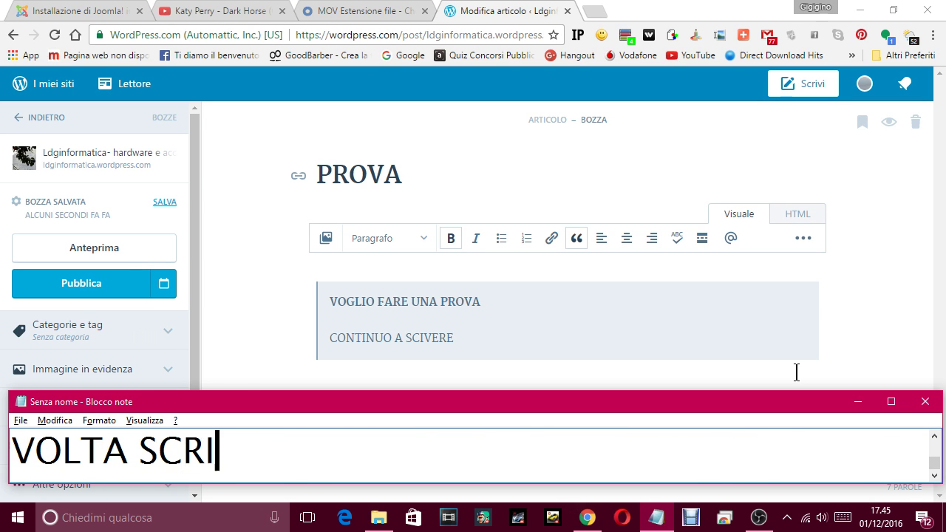
text(TTO L'ARTI)
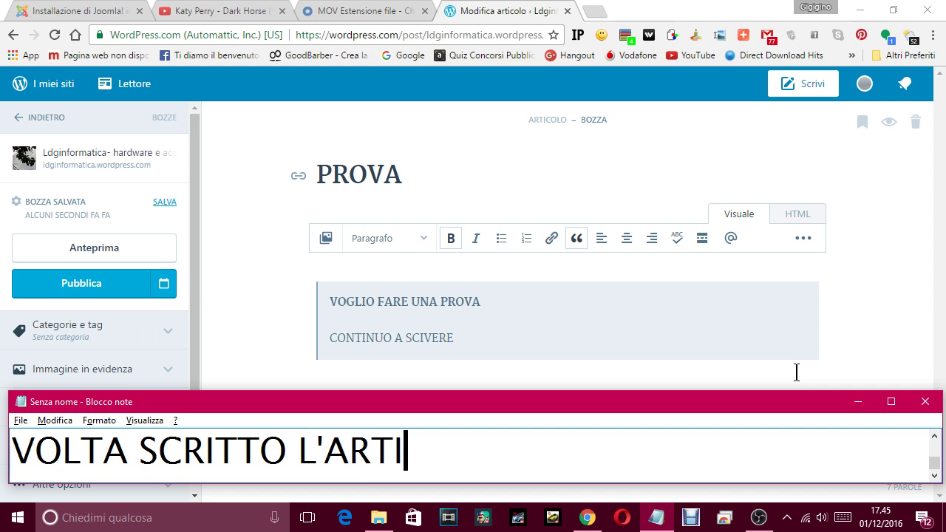
text(COLO, LO PU)
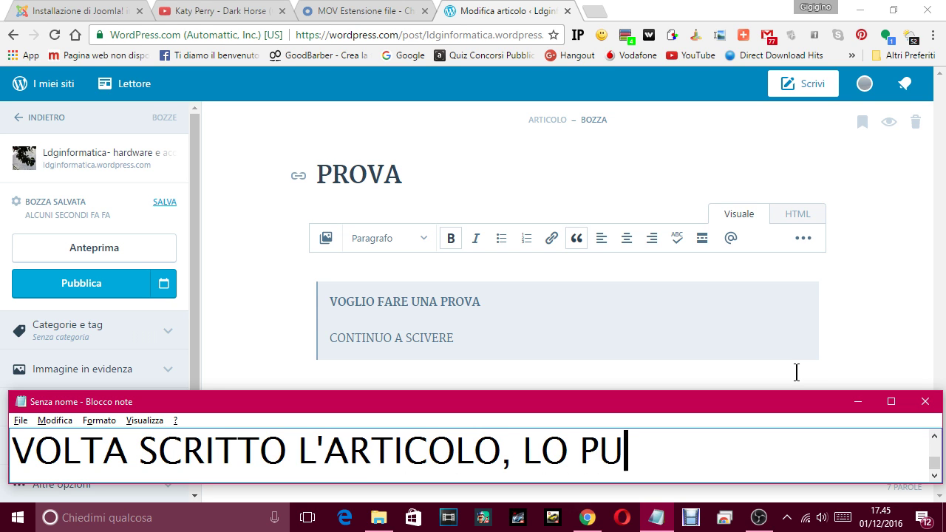
text(BBLICHIAMO)
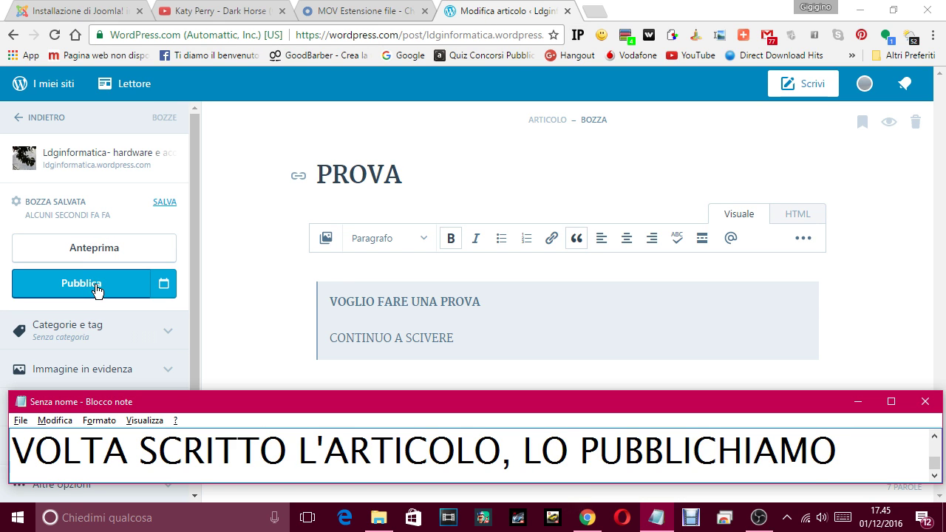
Step: Preview the PROVA article in WordPress at desktop, tablet and phone sizes
click(99, 255)
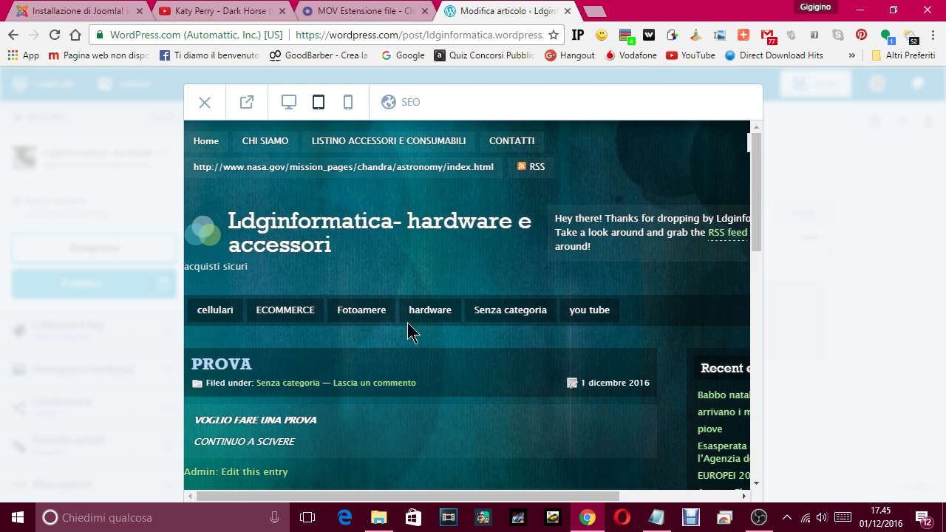
click(288, 103)
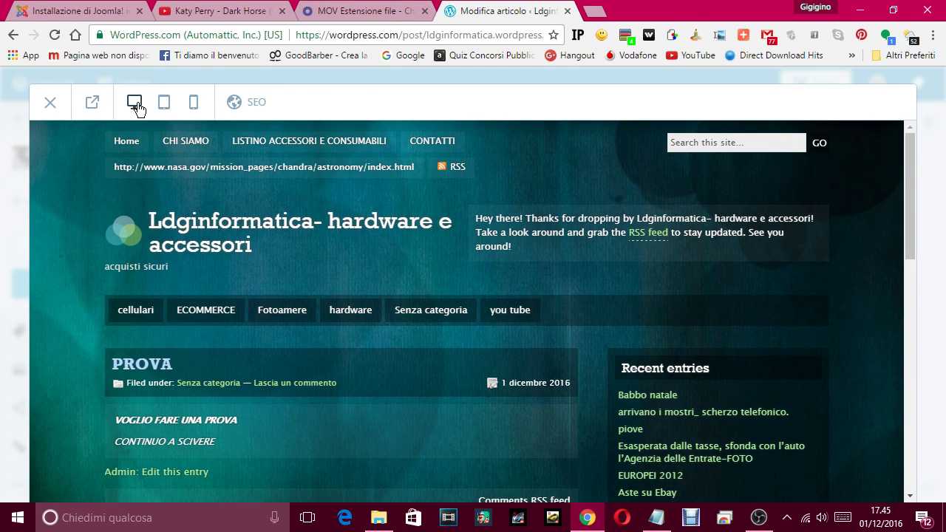
click(164, 104)
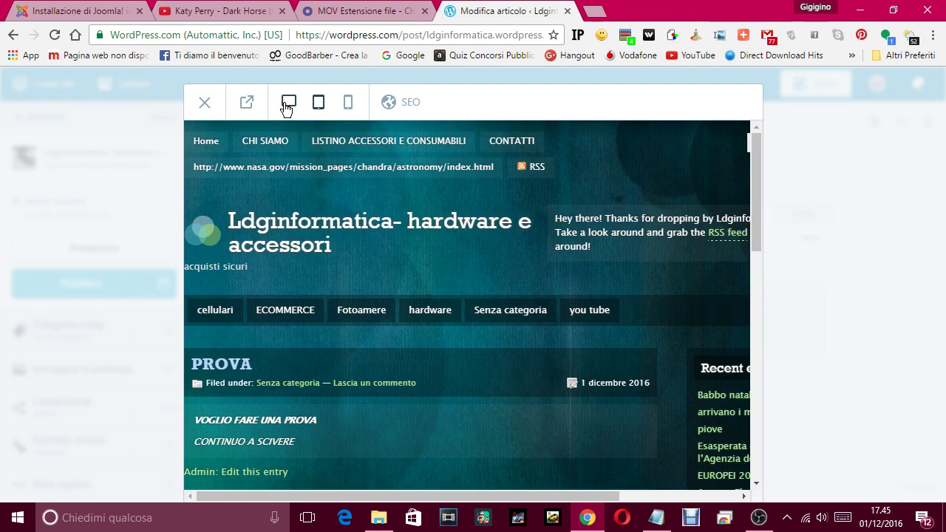
click(348, 104)
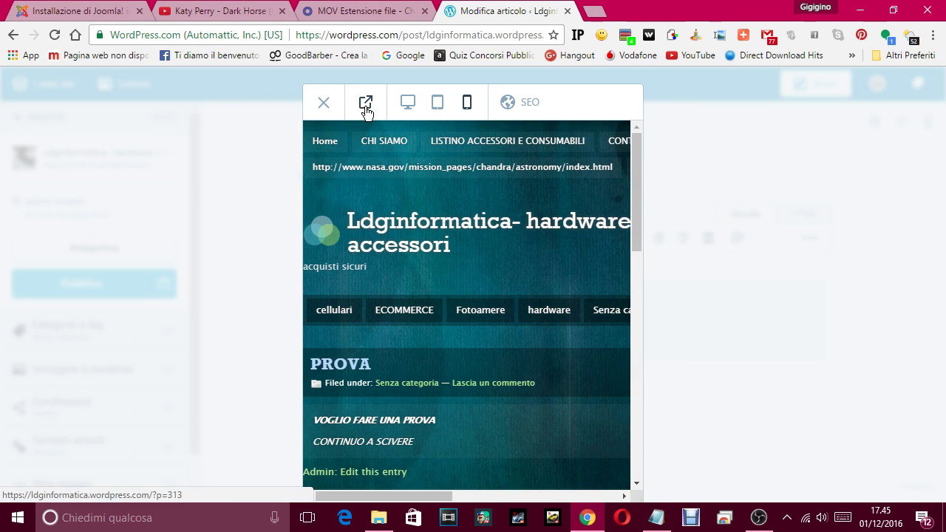
Step: Return to the Notepad note and continue its sentence about publishing with "MA PRIMA POSSIAMO VEDERE L'ANTEPRIMA"
click(654, 516)
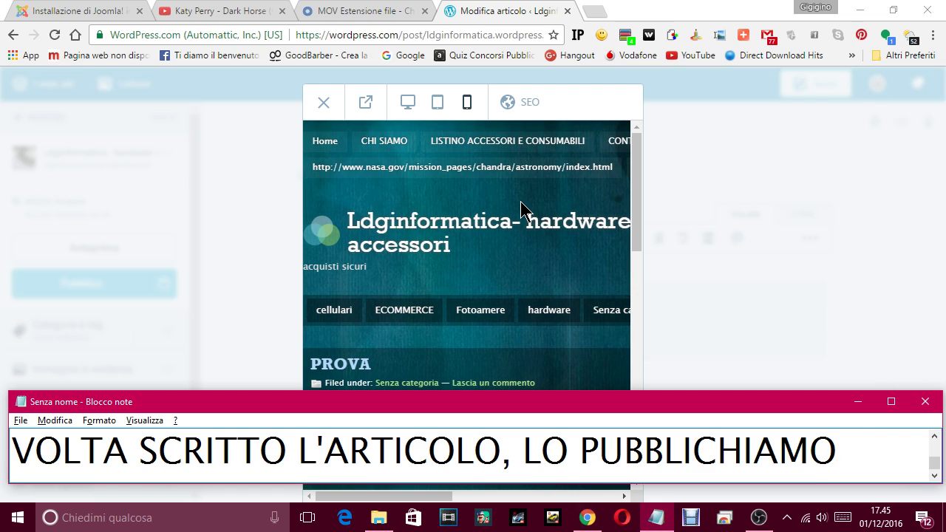
text(MA PR)
text(I)
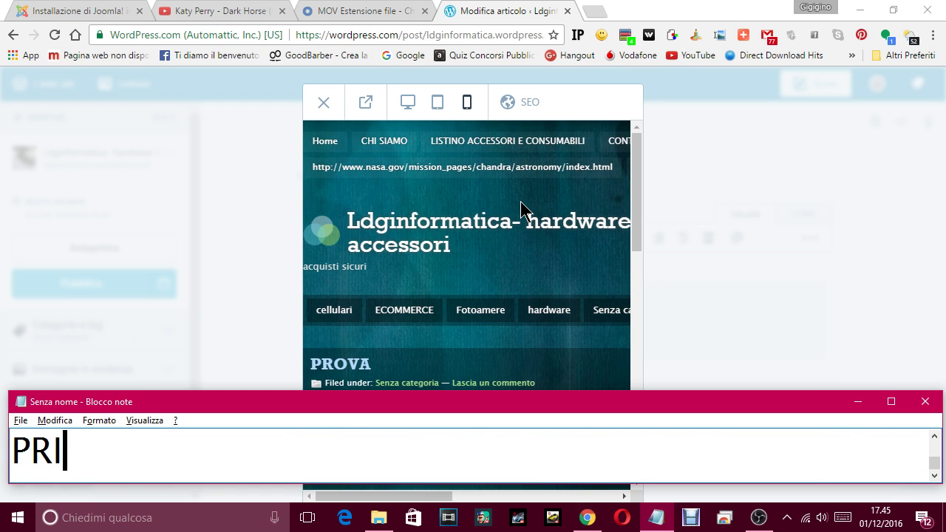
text(MA )
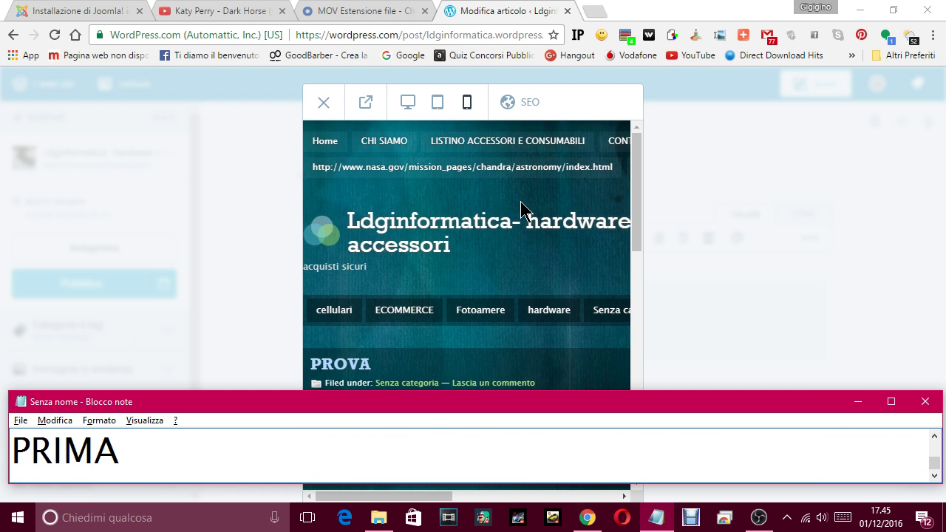
text(POSSIAMO )
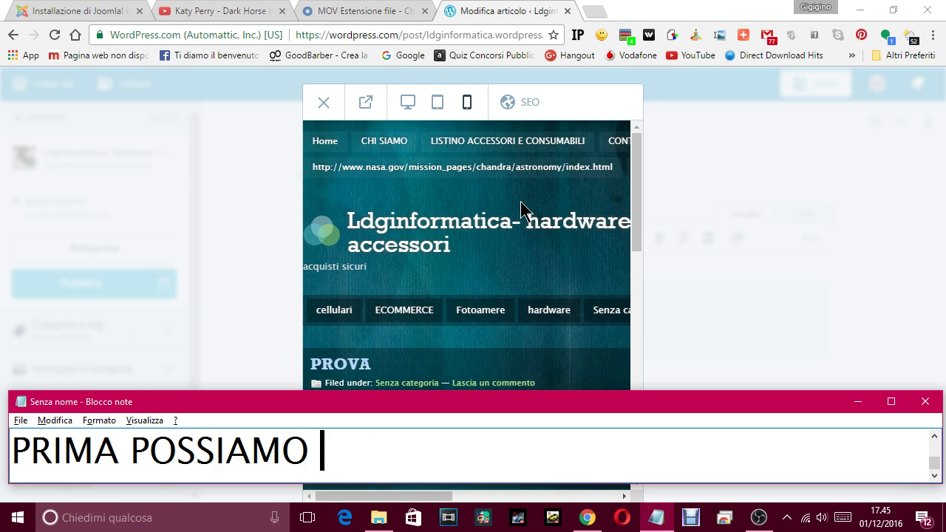
text(VEDERE L'ANTE)
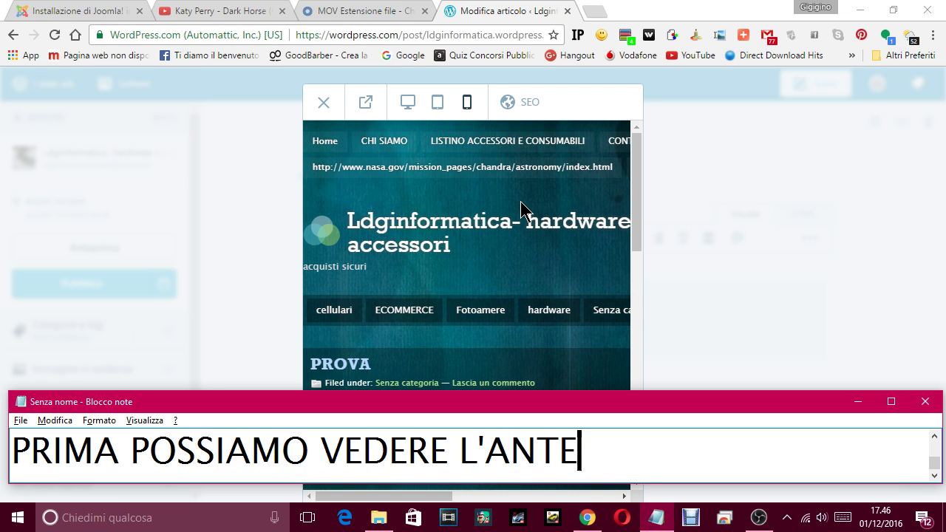
text(PRIMA)
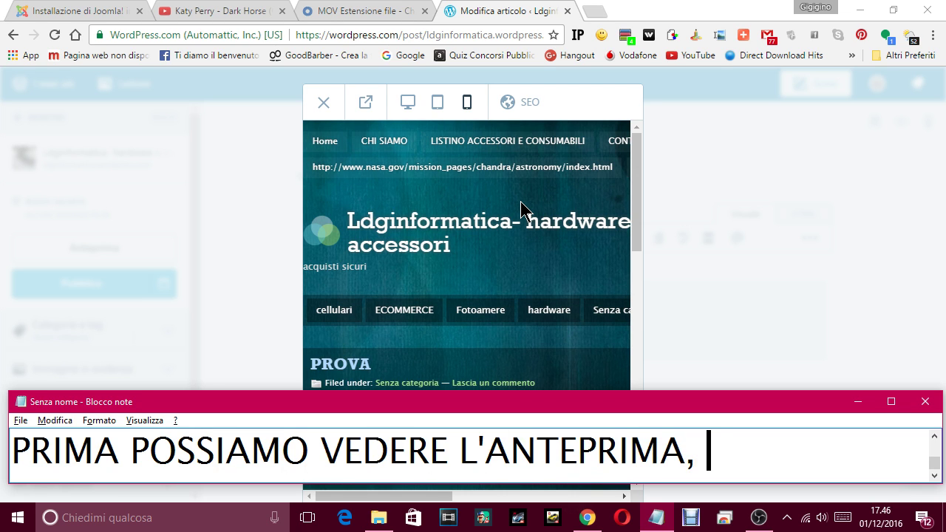
Step: Finish the note's sentence about the preview with ", SIA PER PC, CHE TABLET, CHE SMARTPHONE-"
text(, SIA )
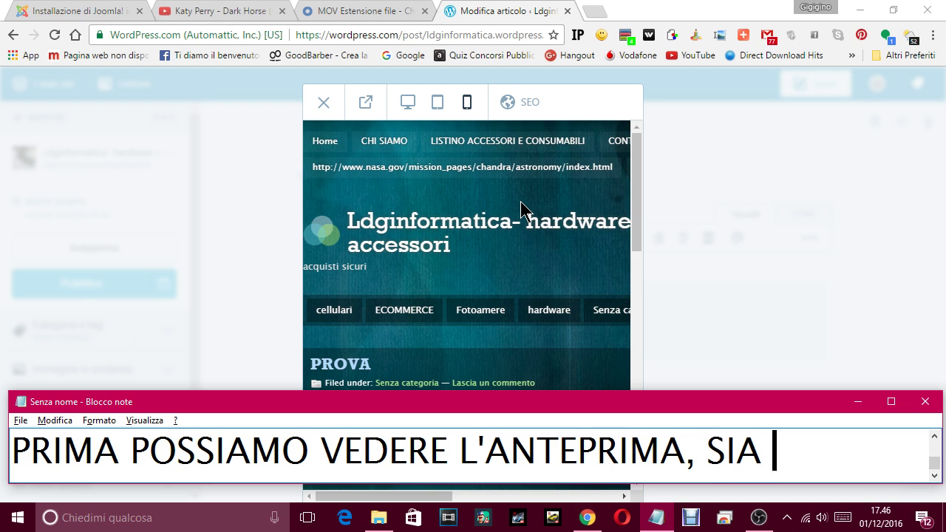
text(PER )
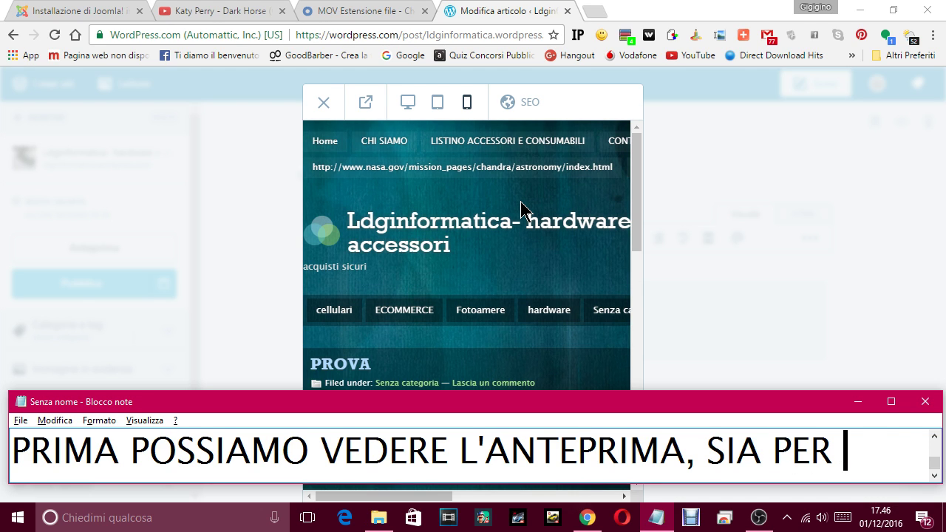
text(PC, CHE TA)
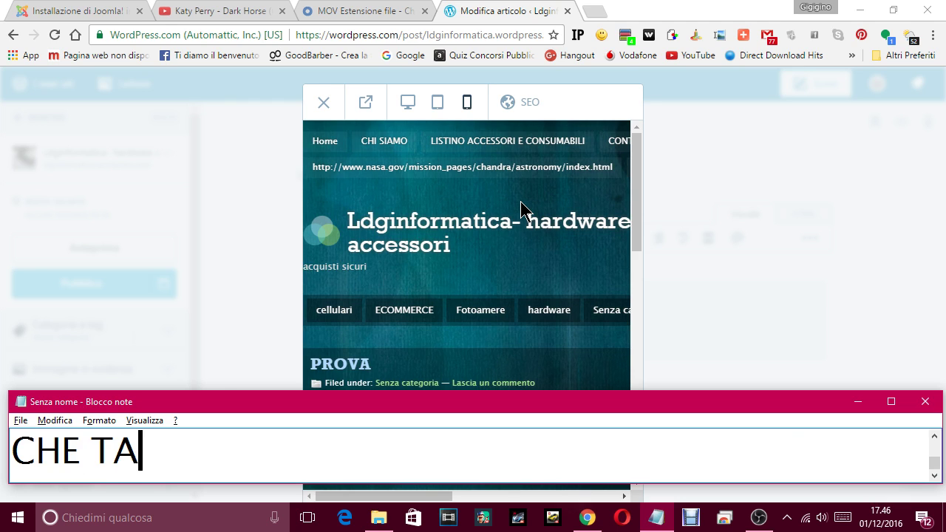
text(BLET, CHE )
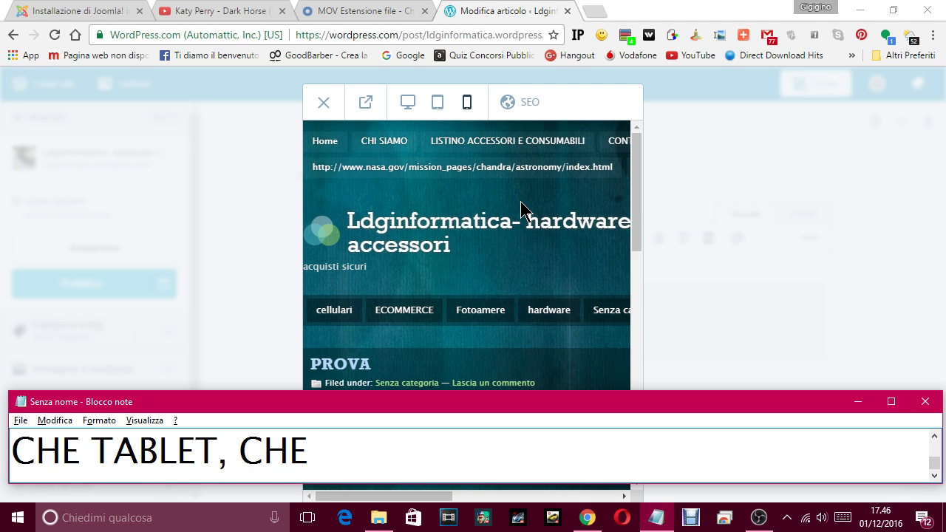
text(SMARTPHONE-)
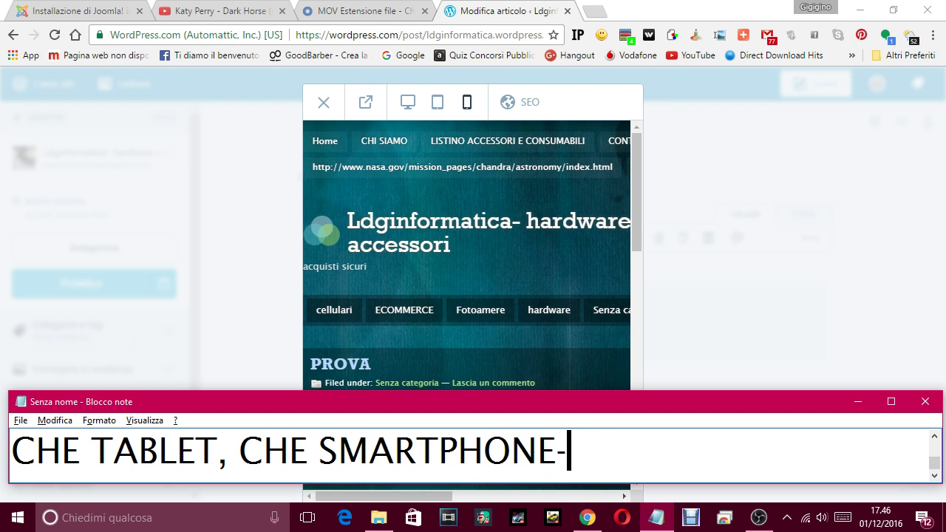
Step: Add "POI PUBBLICHIAMO." after the smartphone phrase in the note
text(POI )
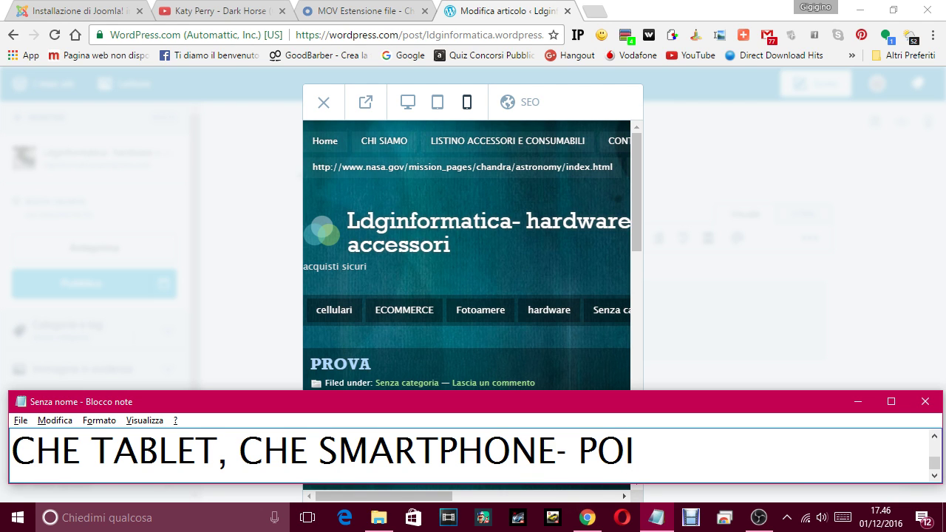
text(PUBBLICI)
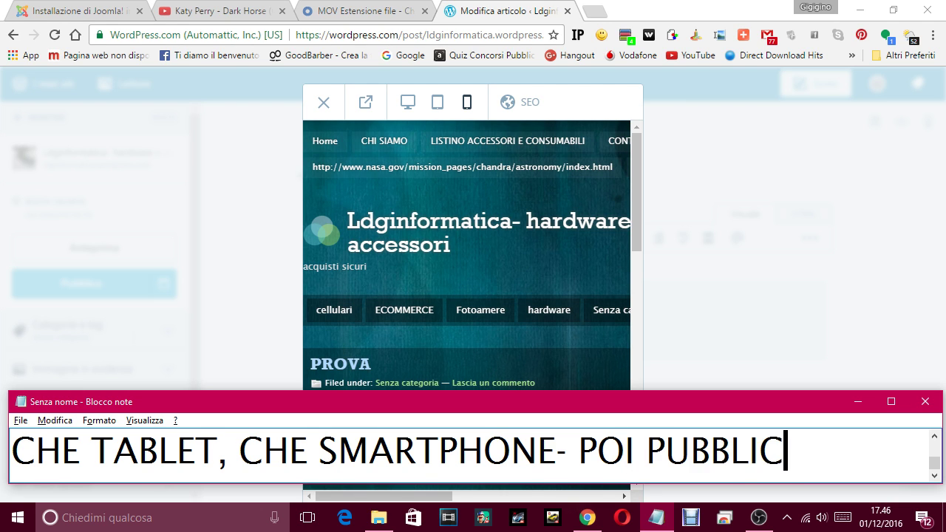
key(BackSpace)
text(HJI)
key(BackSpace)
key(BackSpace)
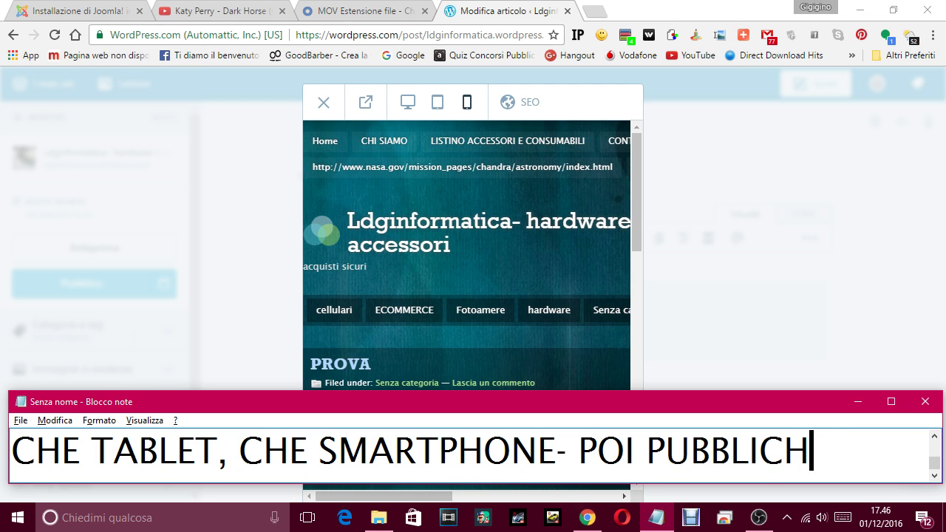
text(IAMO.)
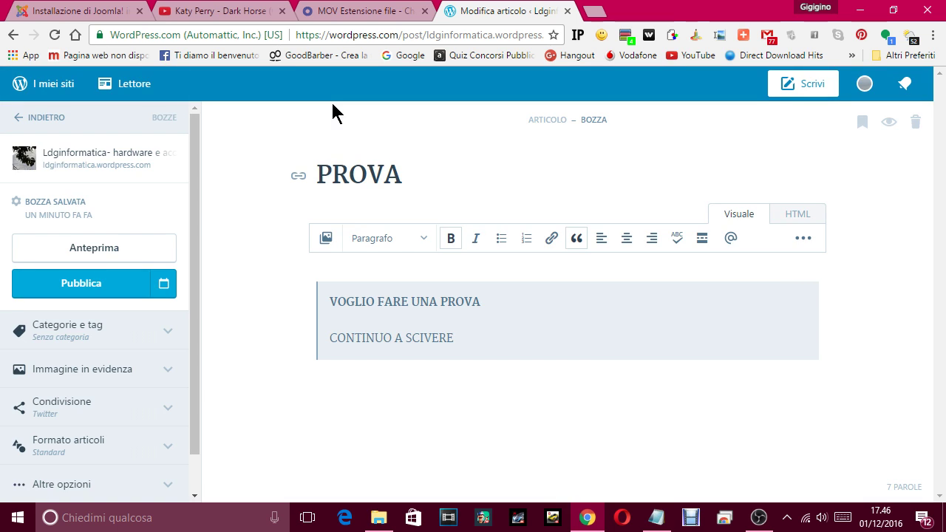
Step: Publish the PROVA article in WordPress on the Ldginformatica site
click(81, 289)
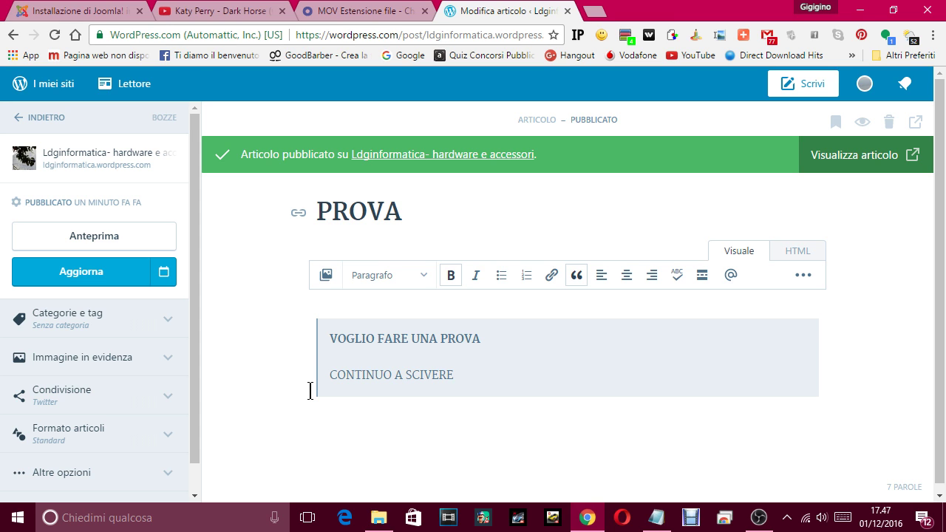
Step: Return to the Notepad note and write "SCUSA IL TEMPO PERSO" on a new line
click(655, 518)
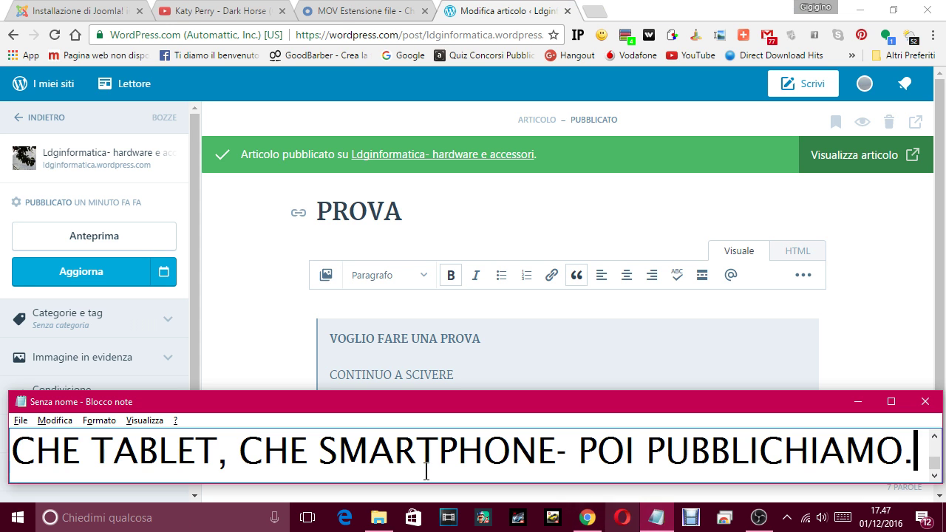
key(Return)
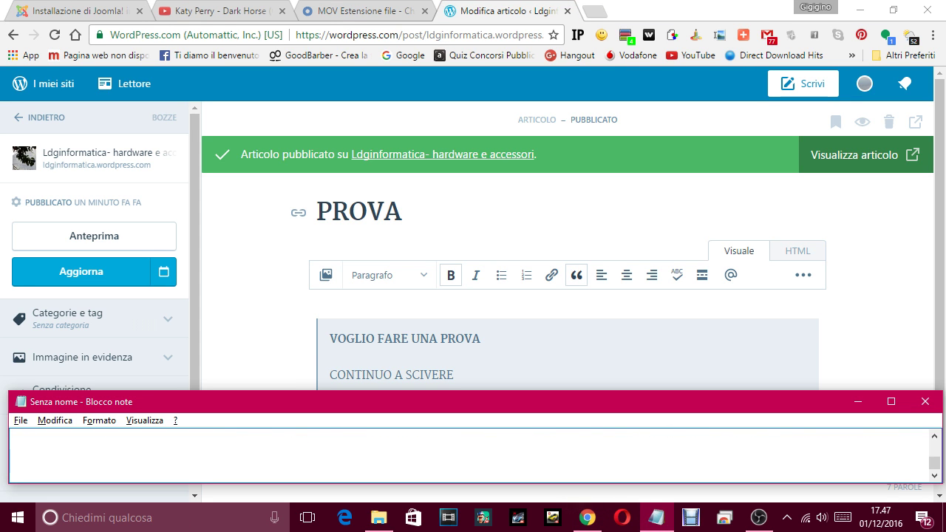
text(SCUA)
key(BackSpace)
text(SA)
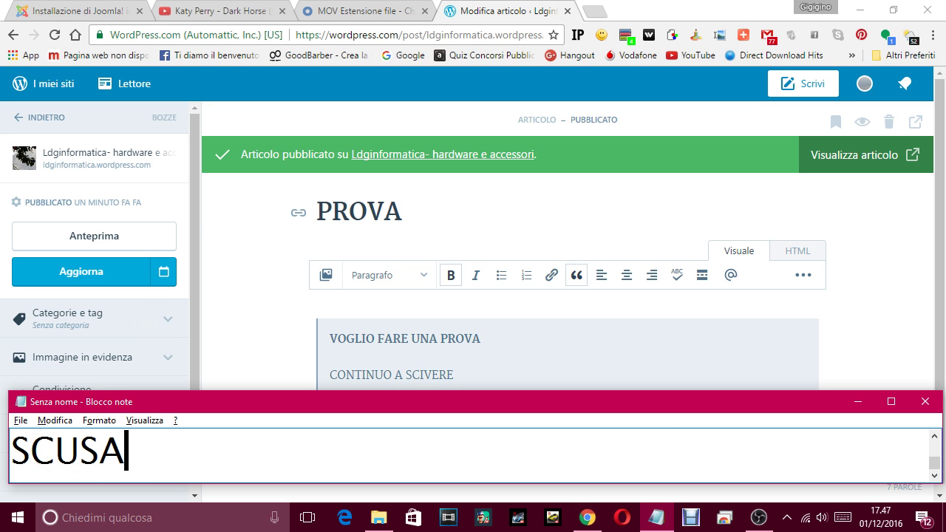
text( IL TEMPO PERS)
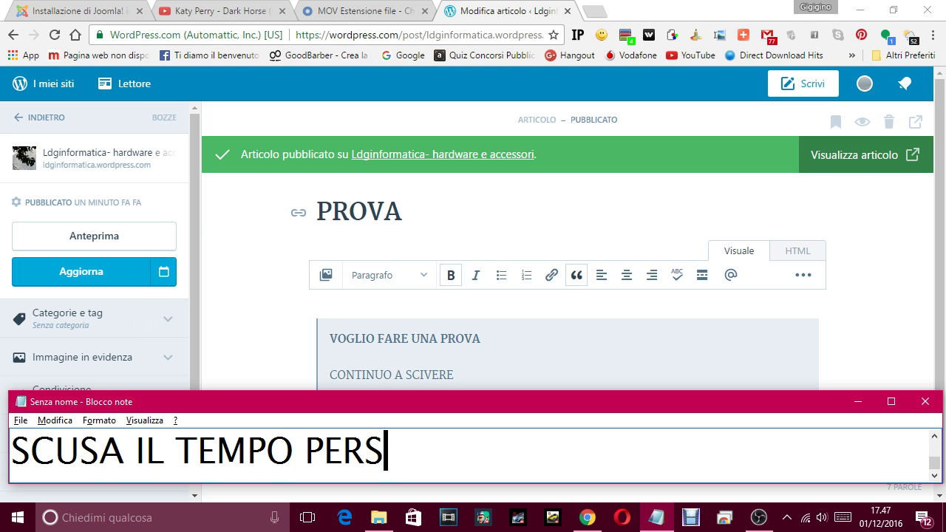
text(O,)
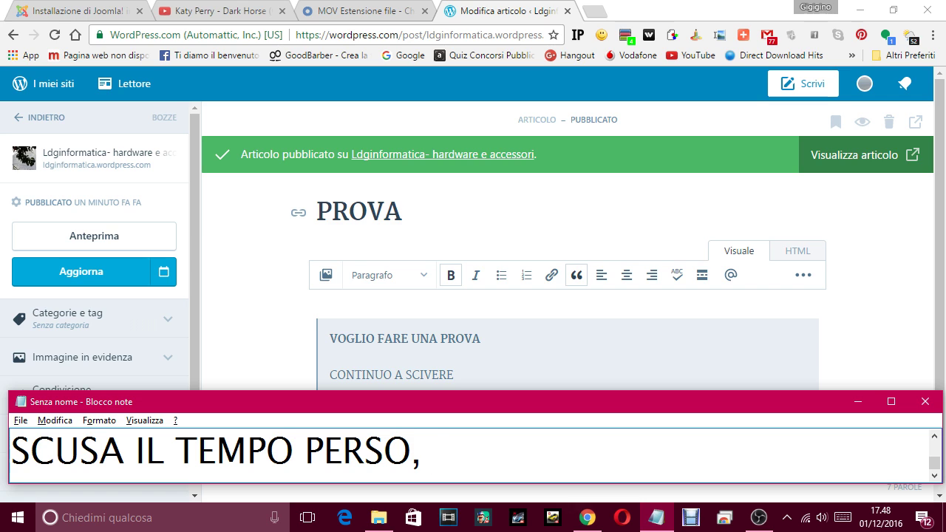
key(BackSpace)
key(BackSpace)
Step: Continue the note with ". COME VEDI HO PUBBLICATO L'ARTICOLO E ME LO DICE QUA SOPRA."
text(. COME VEDI )
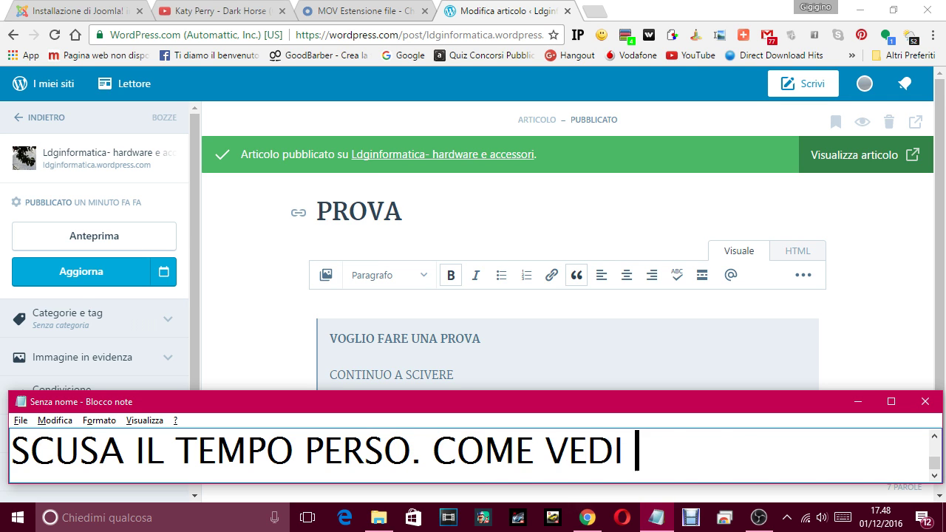
text(HO PUBBLICAT)
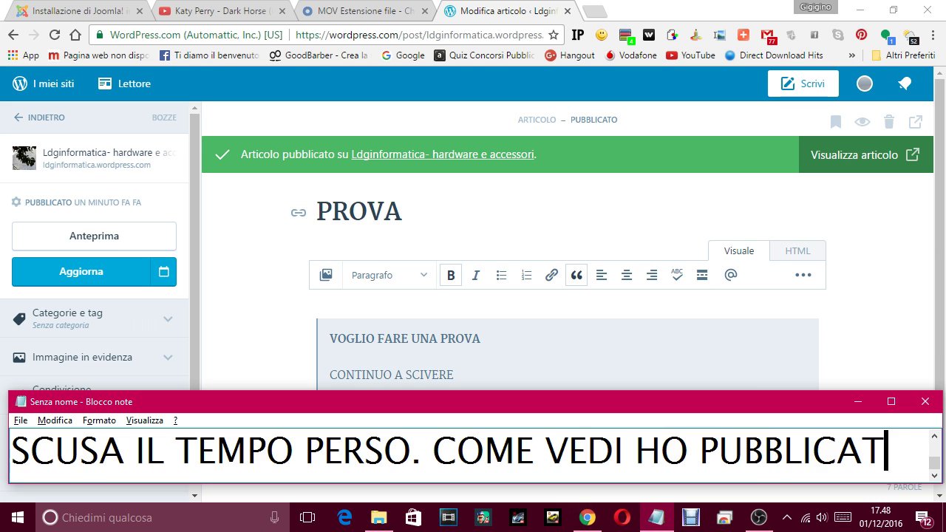
text(O L'ARTICOL)
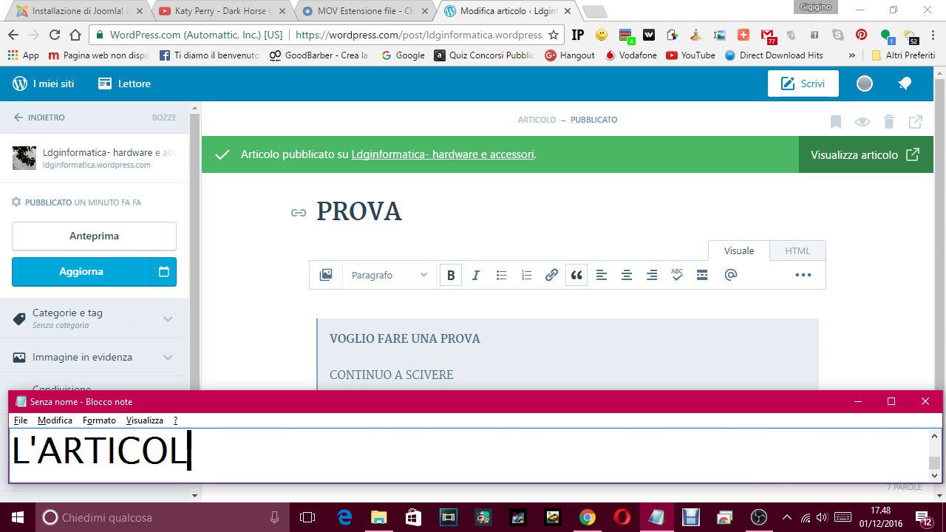
text(O)
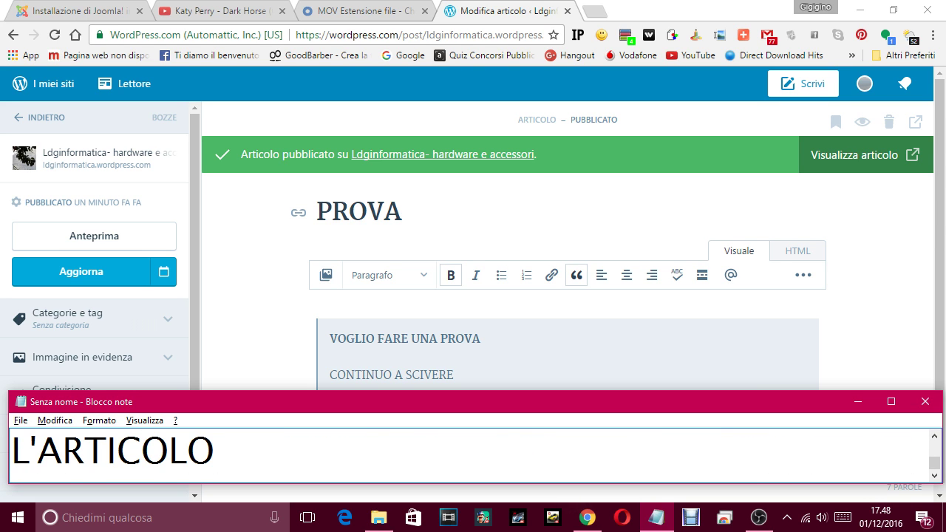
text( E ME LO D)
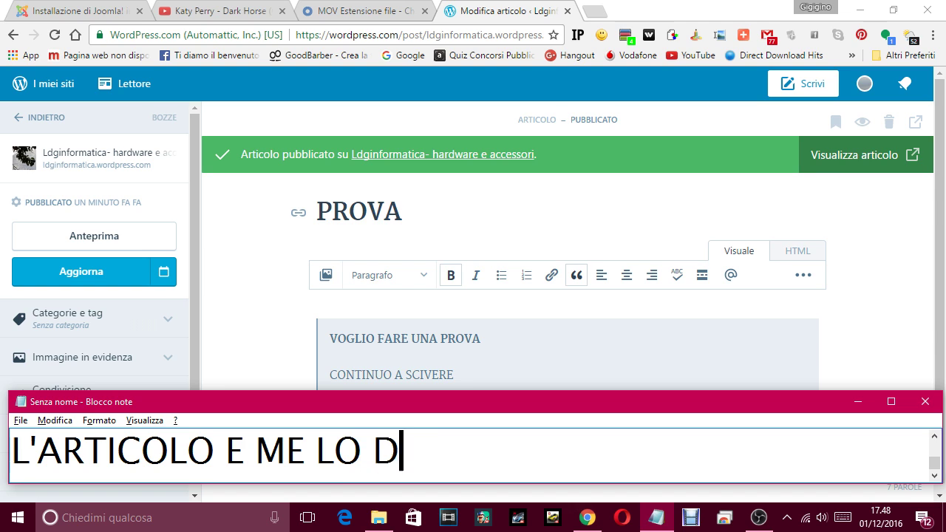
text(ICE QUA)
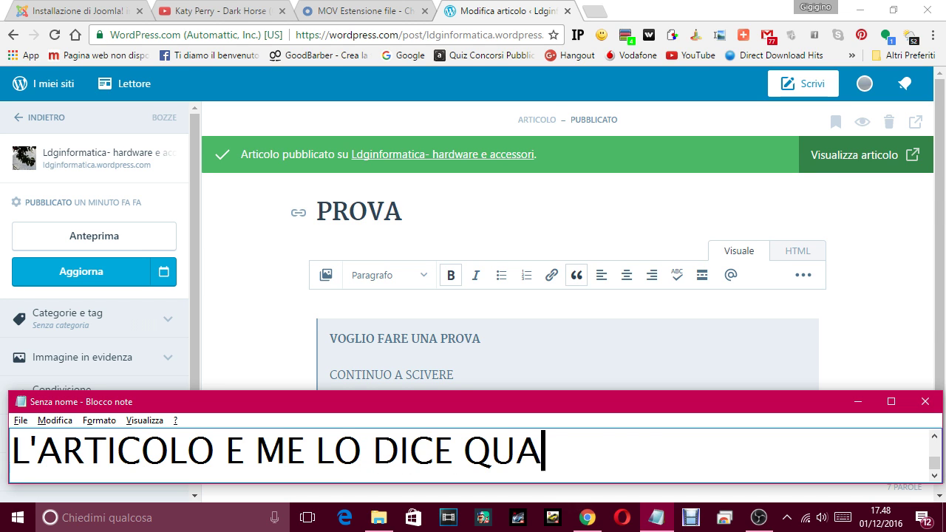
text( SOPRA.)
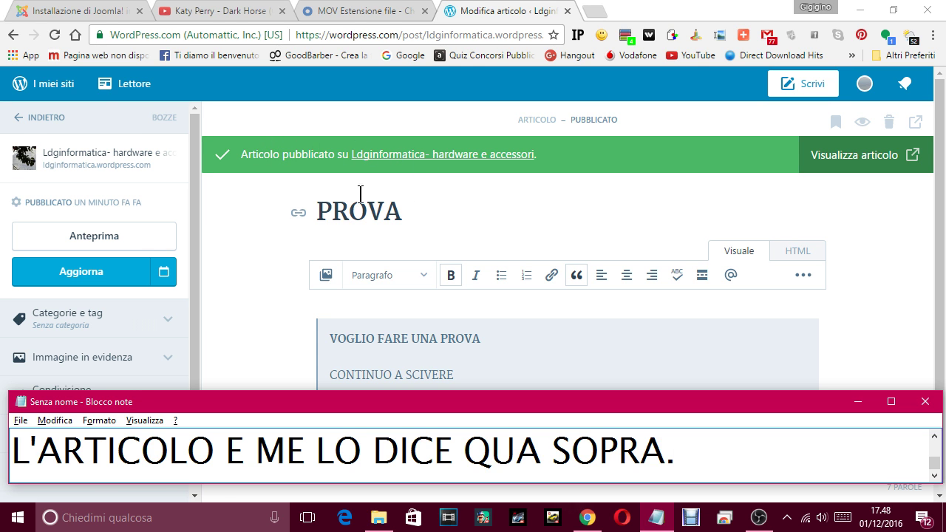
Step: Open the published PROVA article on the blog and look through its page
click(879, 157)
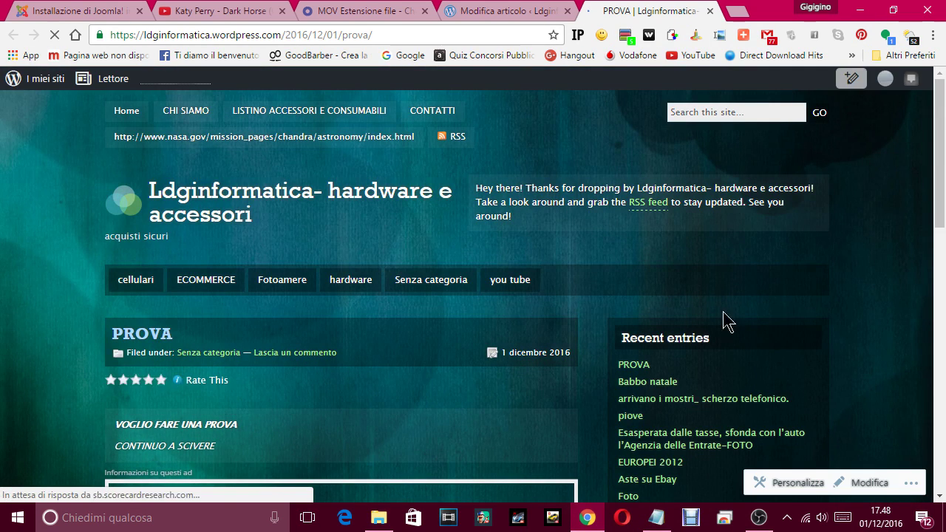
scroll(448, 317, down, 2)
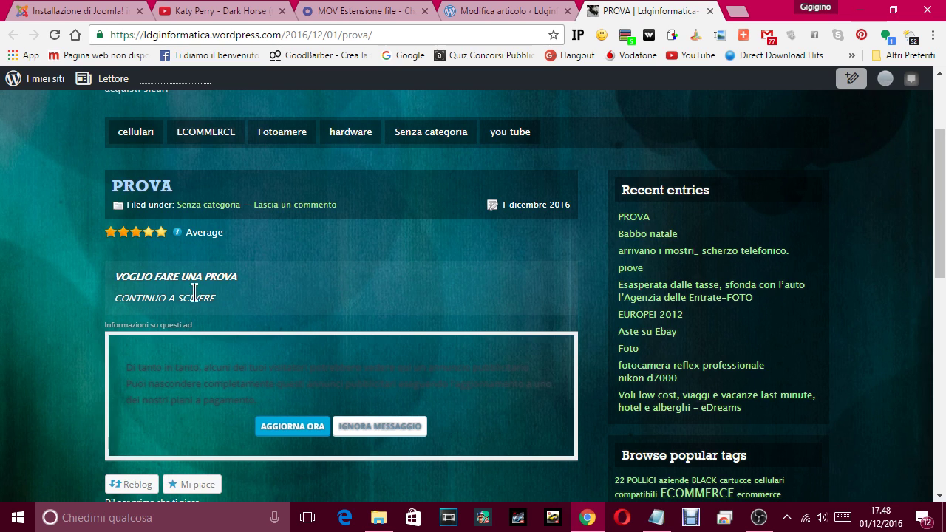
scroll(311, 366, down, 1)
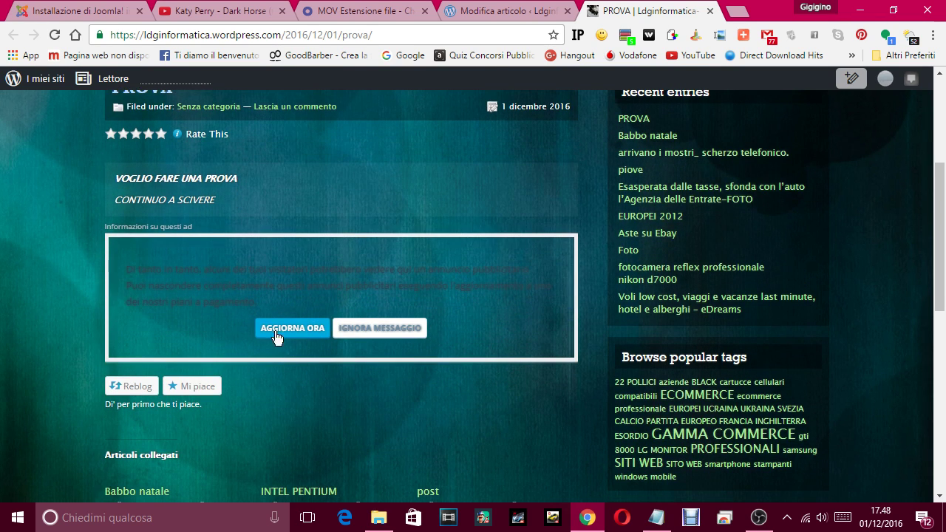
scroll(185, 248, up, 2)
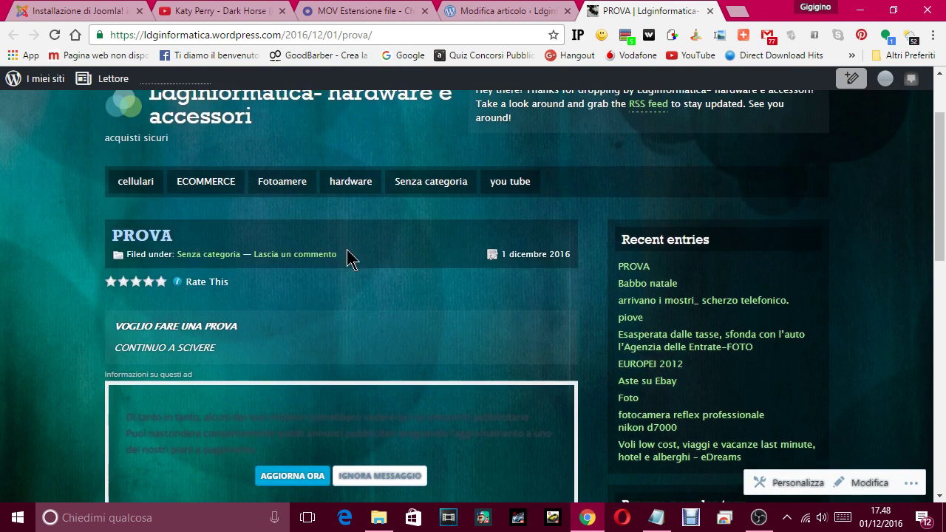
Step: Return to the Notepad note and add "COME VEDI QUELLO è IL MIO ARTICOLO NELLA PAGINA DEL MIO BLOG"
click(656, 519)
text(COME E)
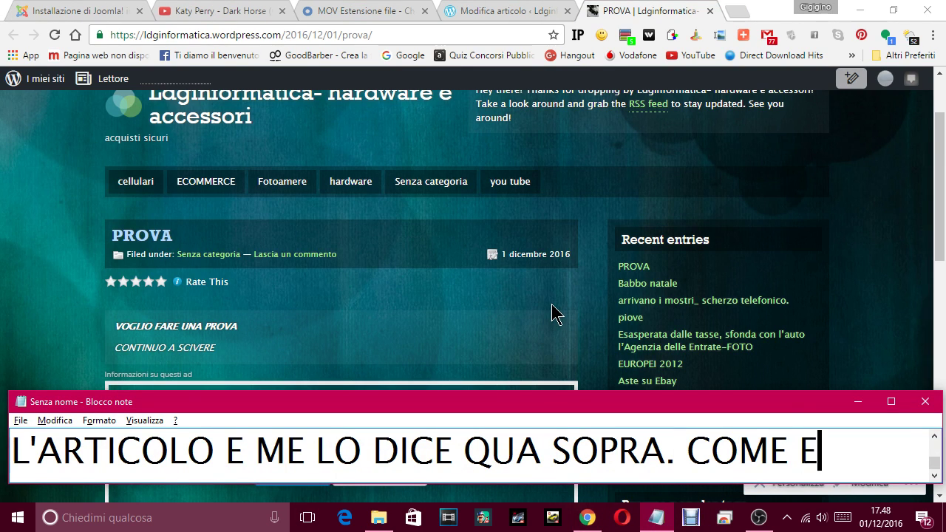
key(BackSpace)
text(VE)
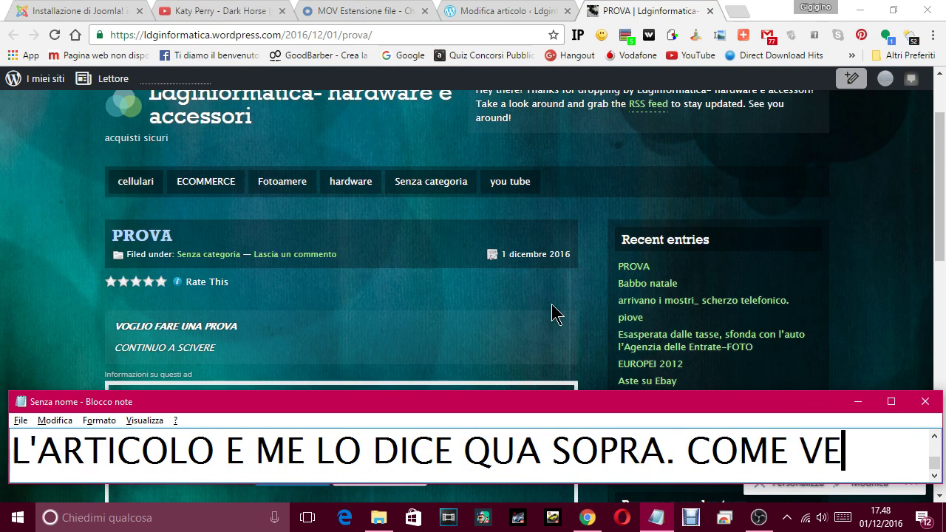
text(DI QUELLO è )
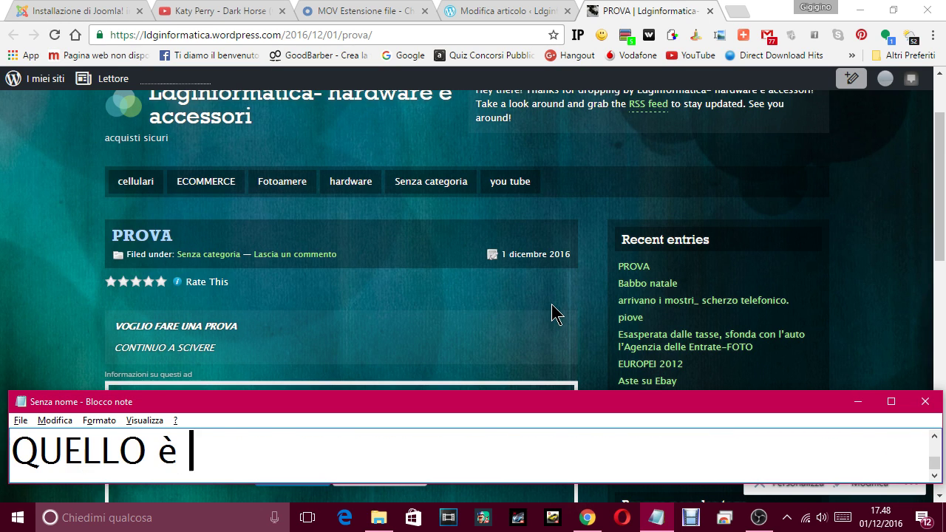
text(IL MIO AR)
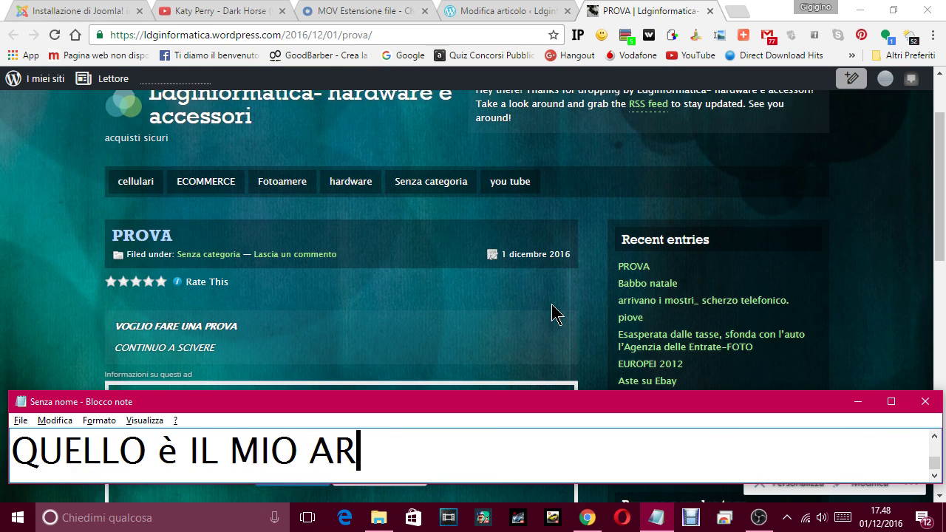
text(TICOLO NE)
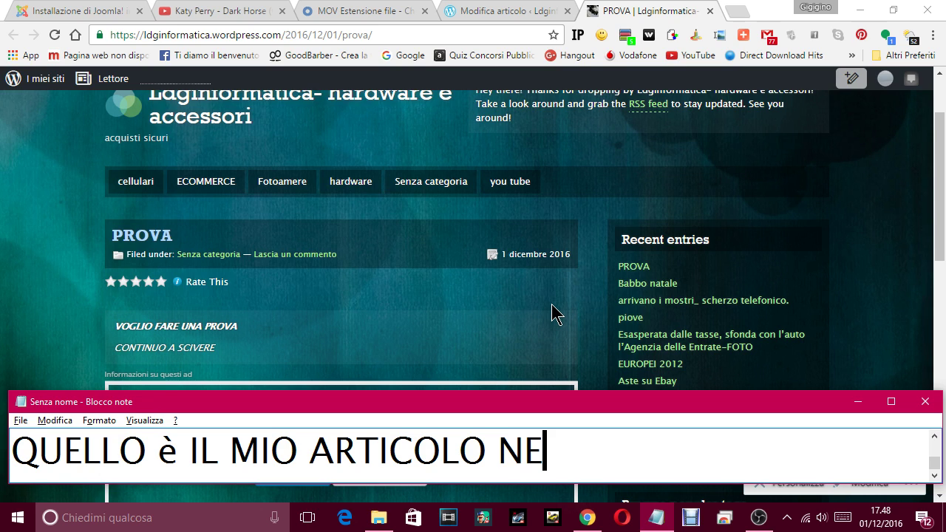
text(LLA PAGINA)
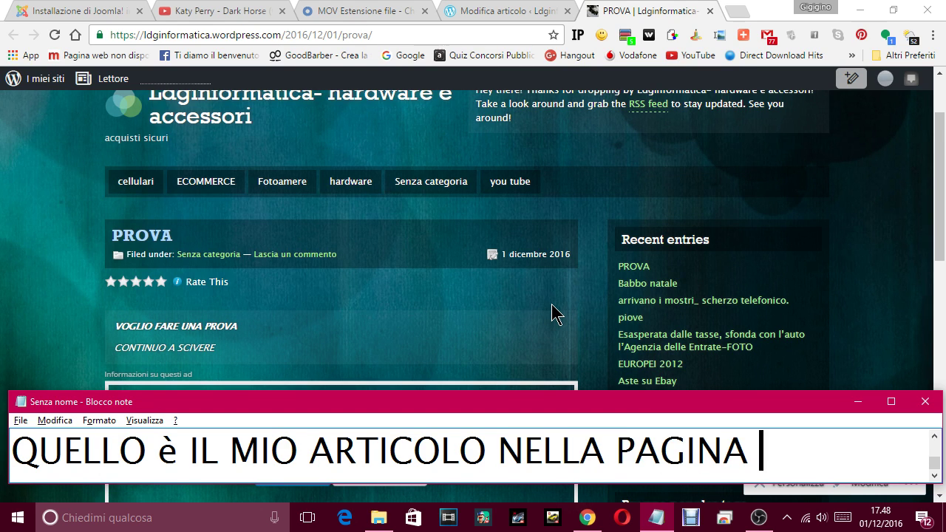
text( DEL MIO )
text(BLOG)
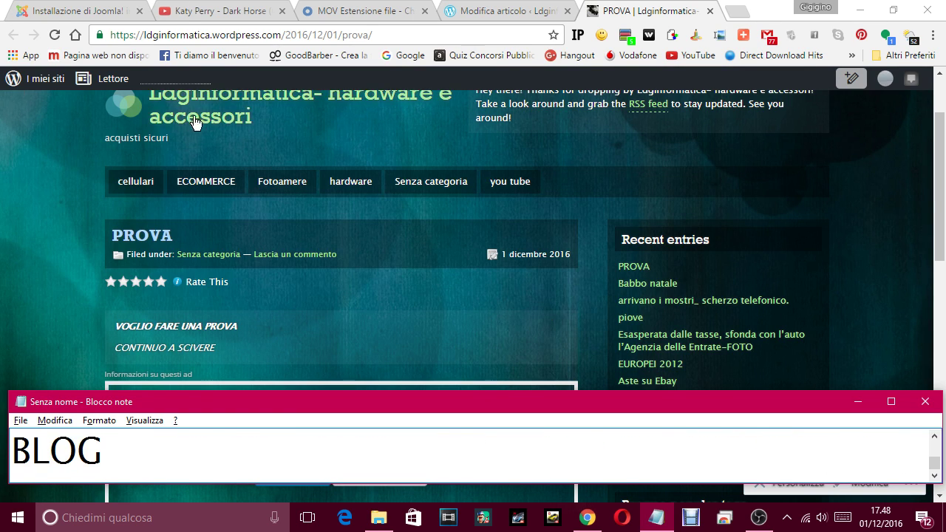
Step: Switch to the browser and highlight the full web address of the published PROVA article
click(340, 65)
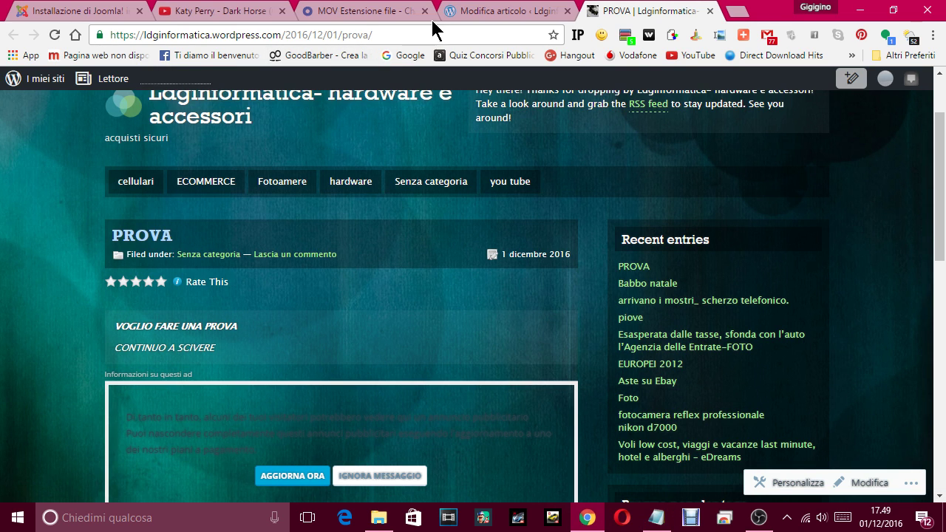
drag(399, 35, 93, 36)
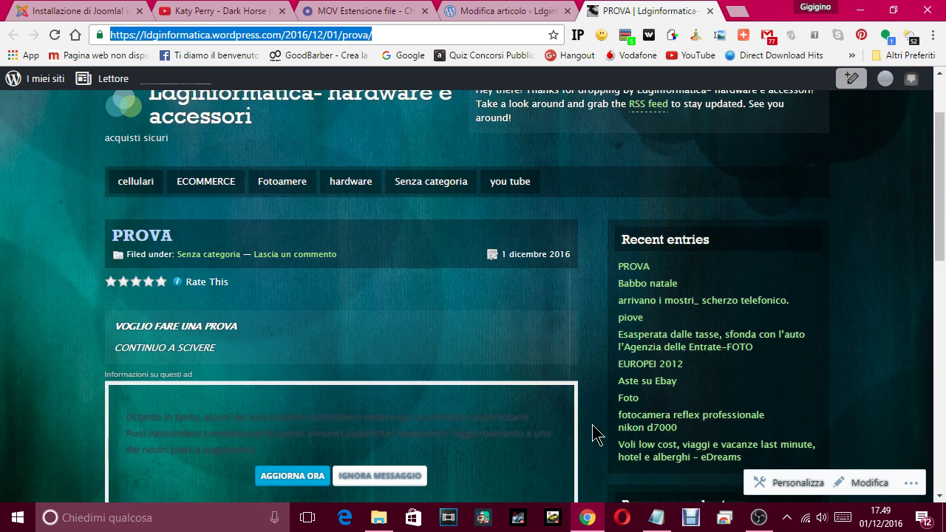
Step: Return to the Notepad note and write "COME VEDI USARE WORDPRESS NON è DIFFICILE," on an empty line
click(656, 517)
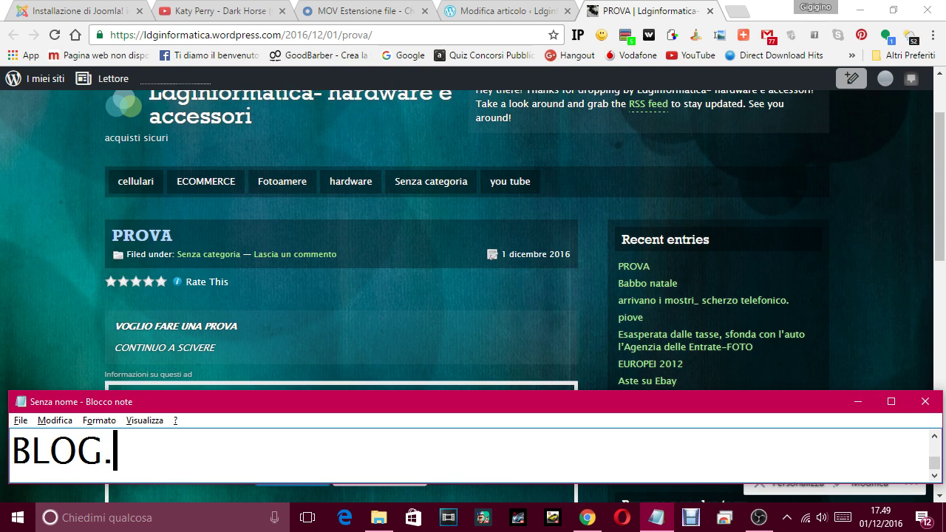
key(BackSpace)
key(BackSpace)
key(BackSpace)
key(BackSpace)
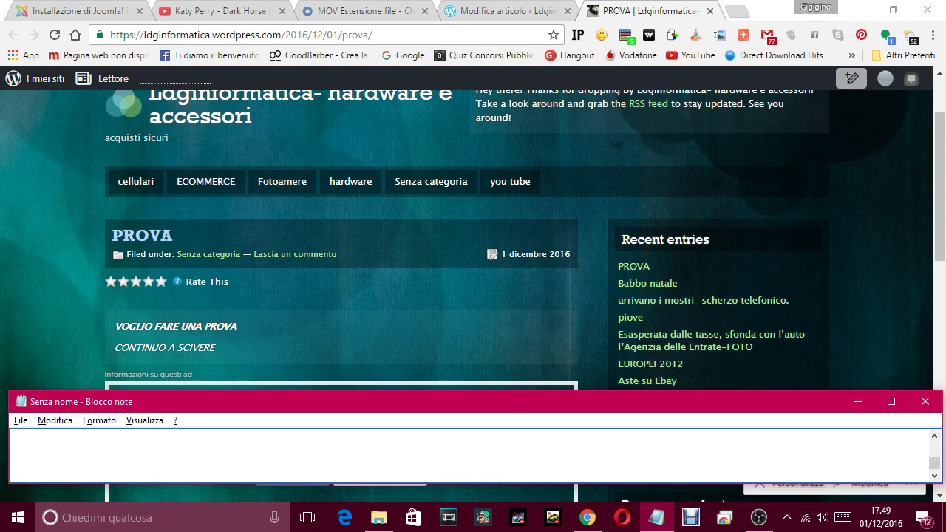
text(COME VEDI )
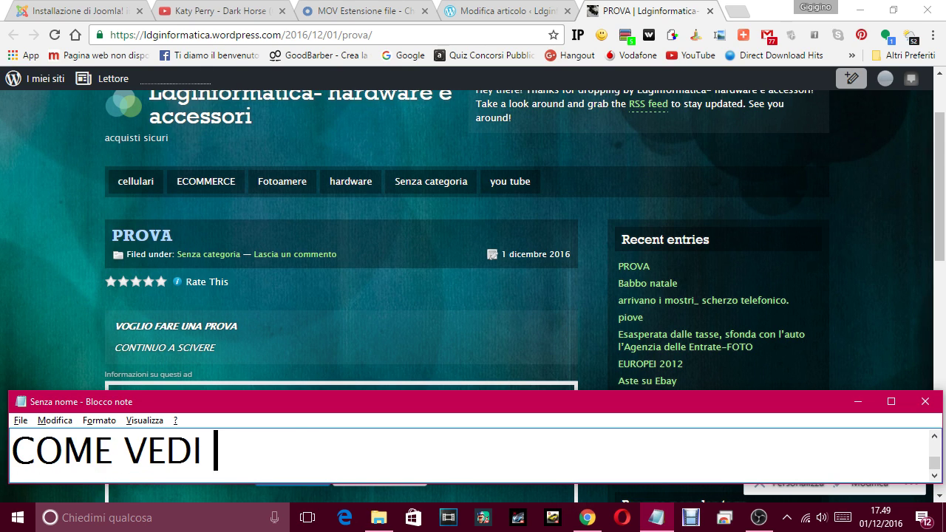
text(USARE WORDP)
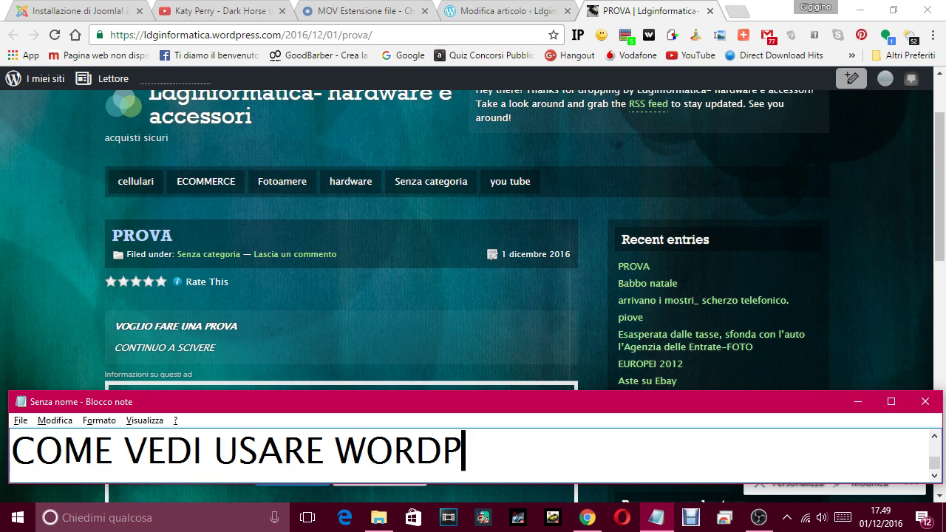
text(RESS NON è)
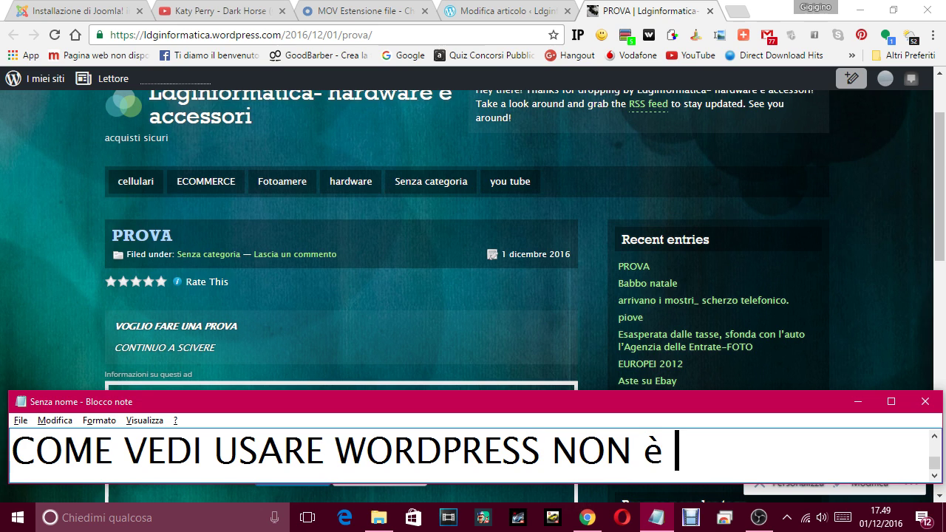
text( DI)
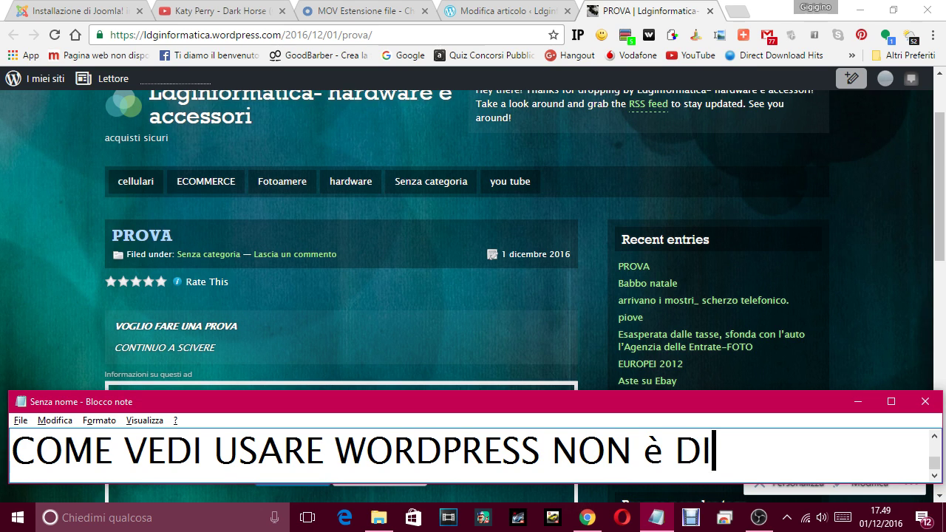
text(FFICILE, C)
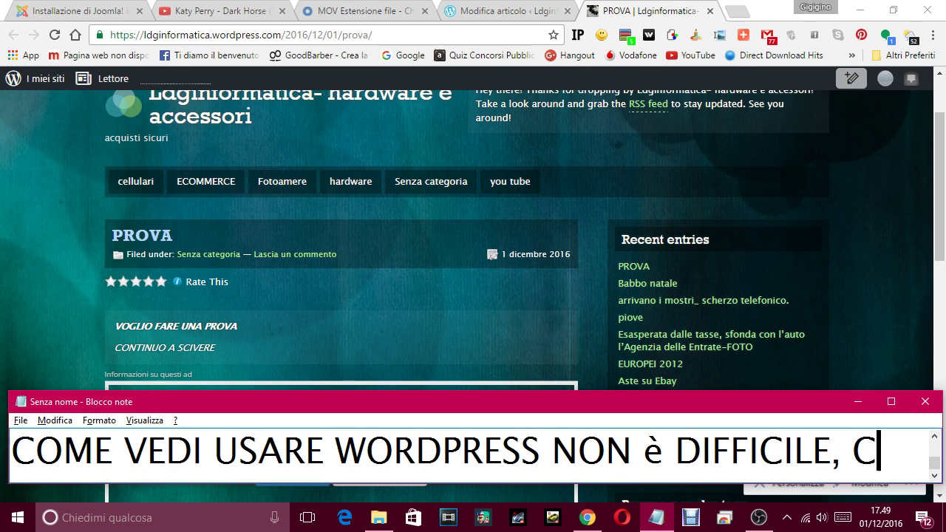
Step: Finish the note's sentence with "CHI VUOLE SOLO UN PO DI DIMESTICHEZZA."
text(HI VUOLE SOL)
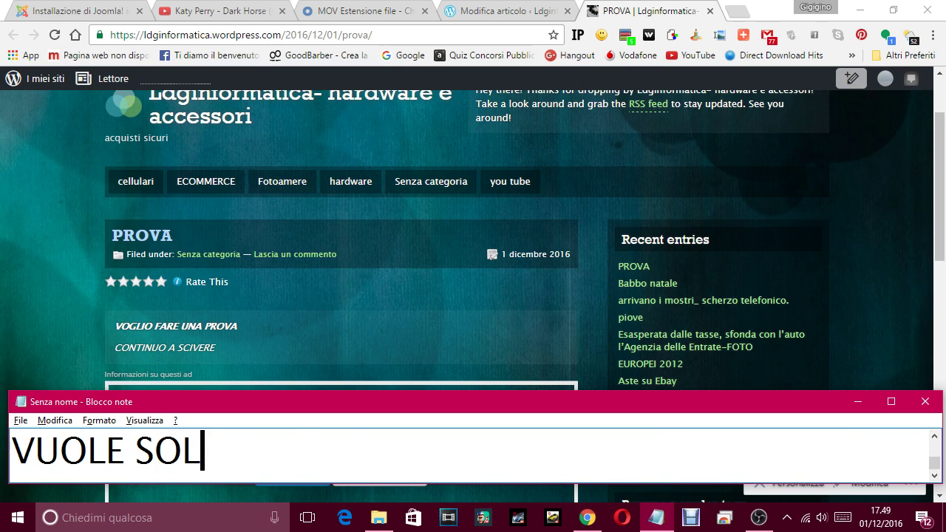
text(O UN PO DI DIMET)
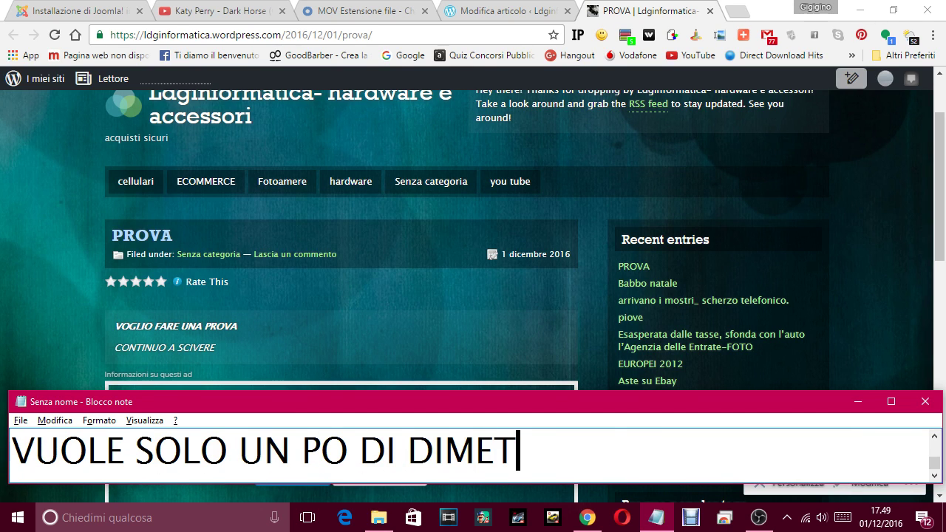
key(BackSpace)
text(STICH)
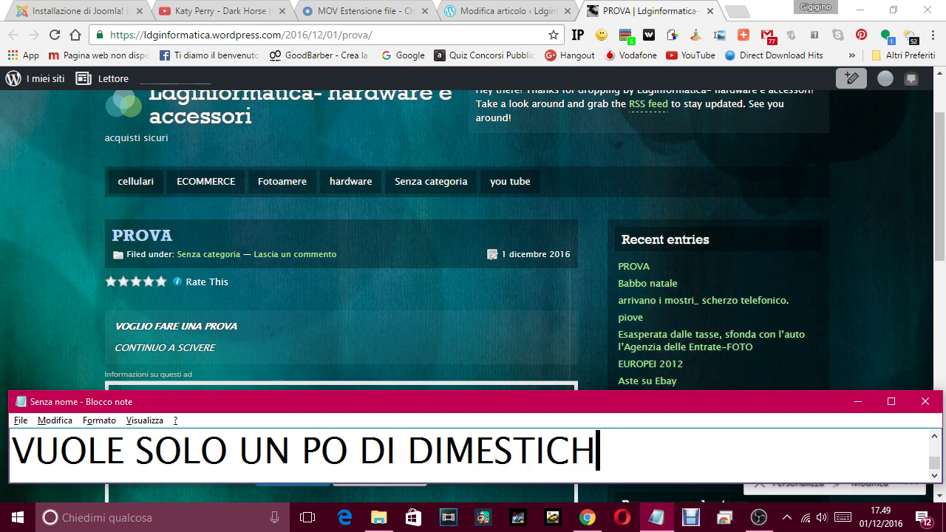
text(EZZA.)
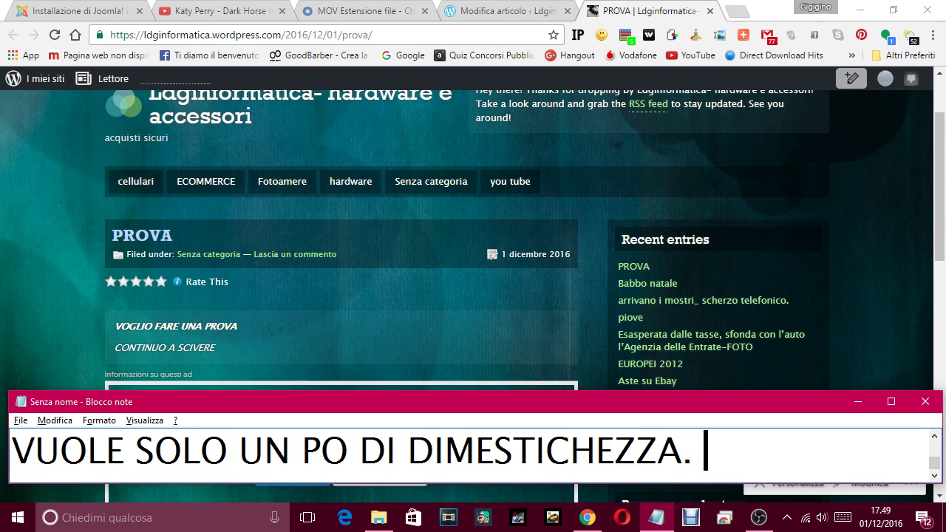